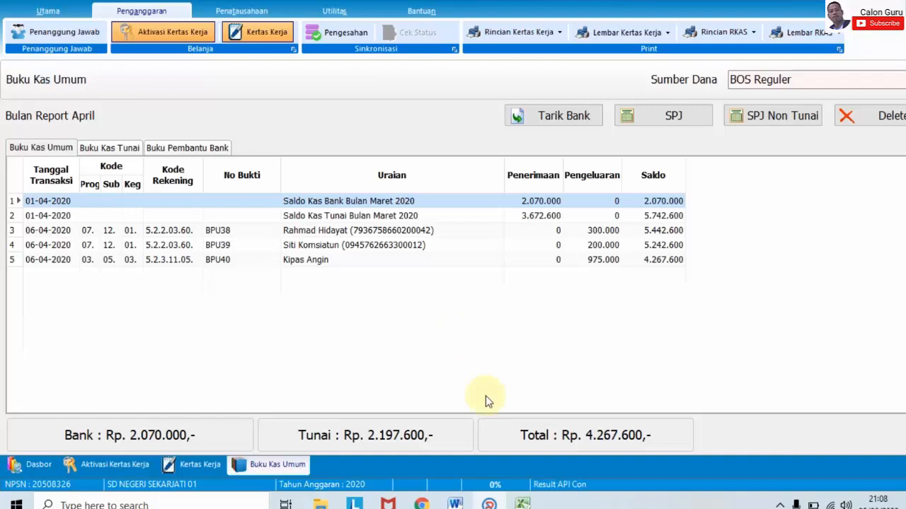
Switch to the RKAS sheet in Excel and examine the planned Foto Copy expense row against the April, Mei and Juni columns
left_click(522, 504)
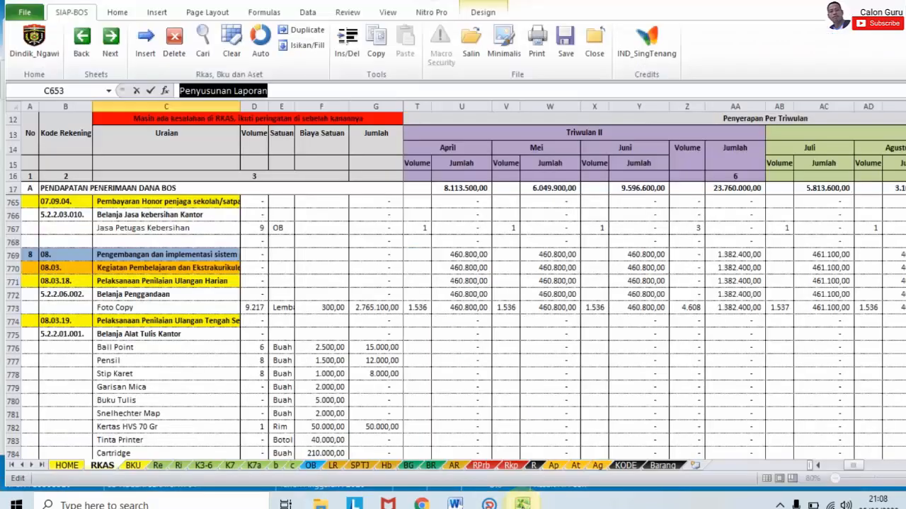
left_click(411, 346)
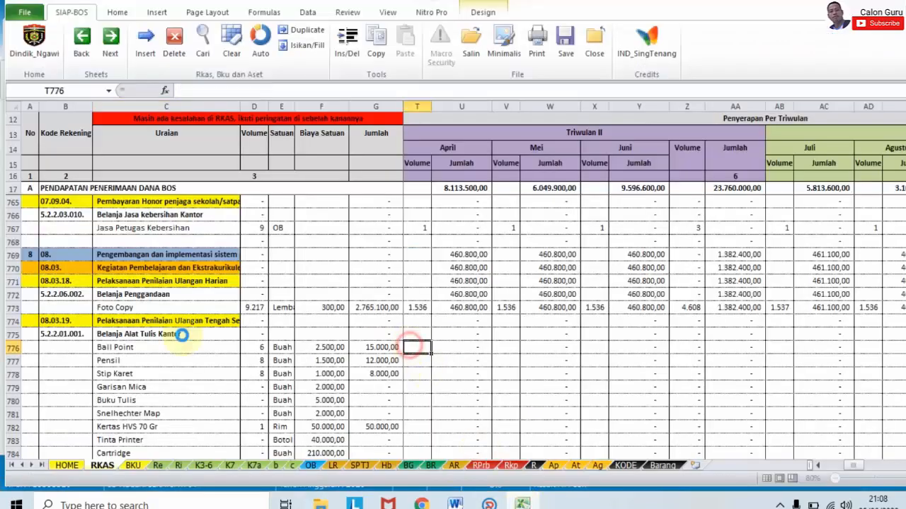
left_click(6, 307)
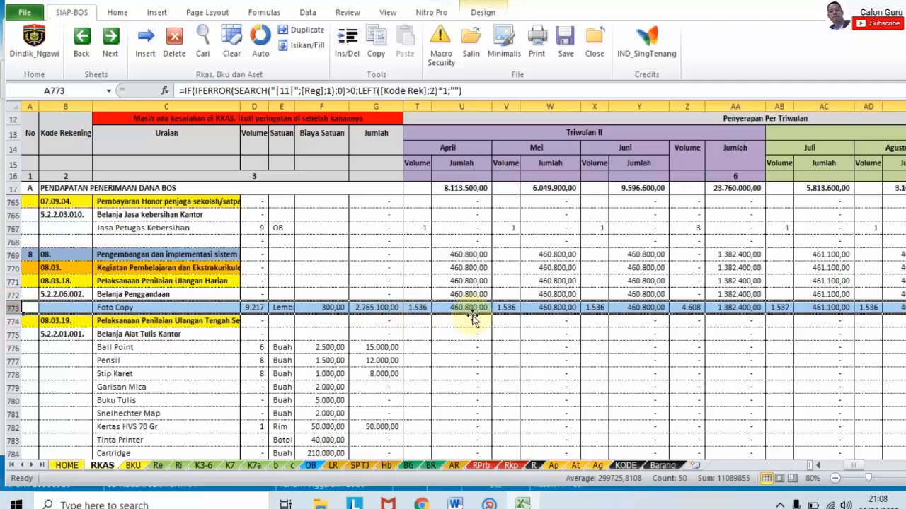
left_click(532, 346)
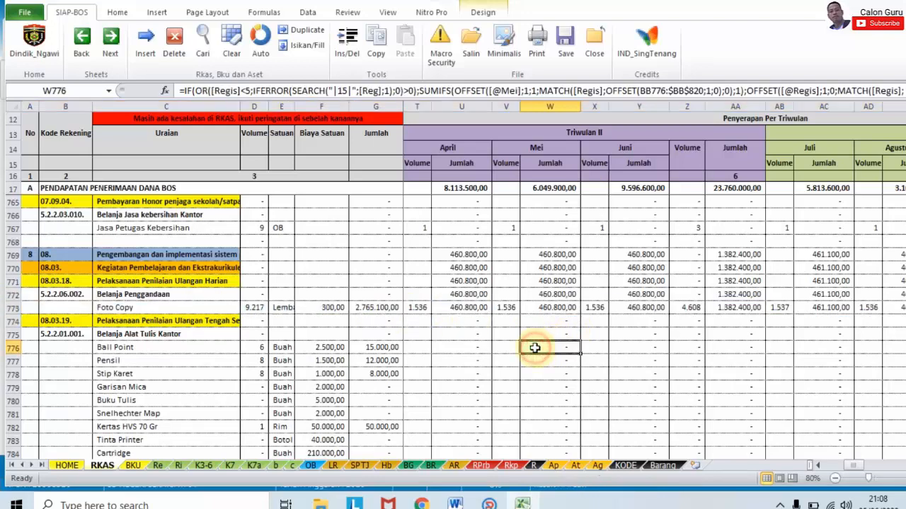
left_click(14, 308)
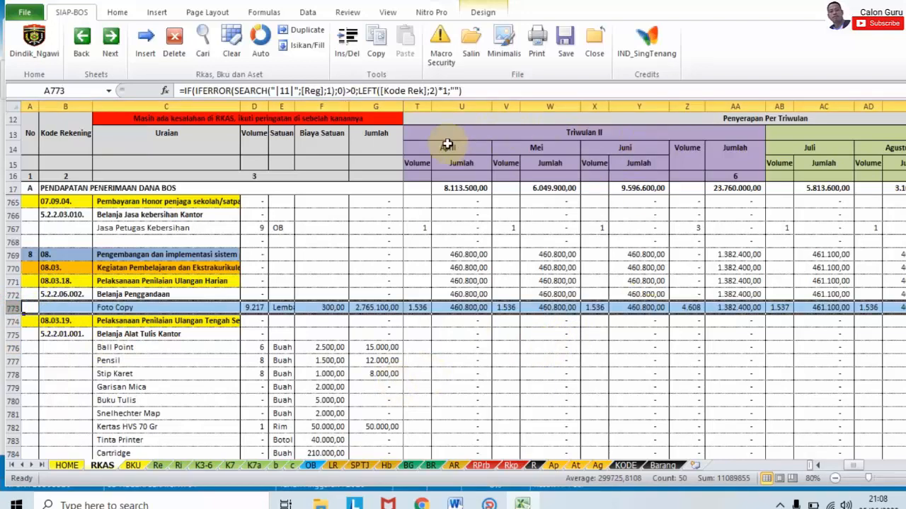
left_click_drag(424, 102, 448, 104)
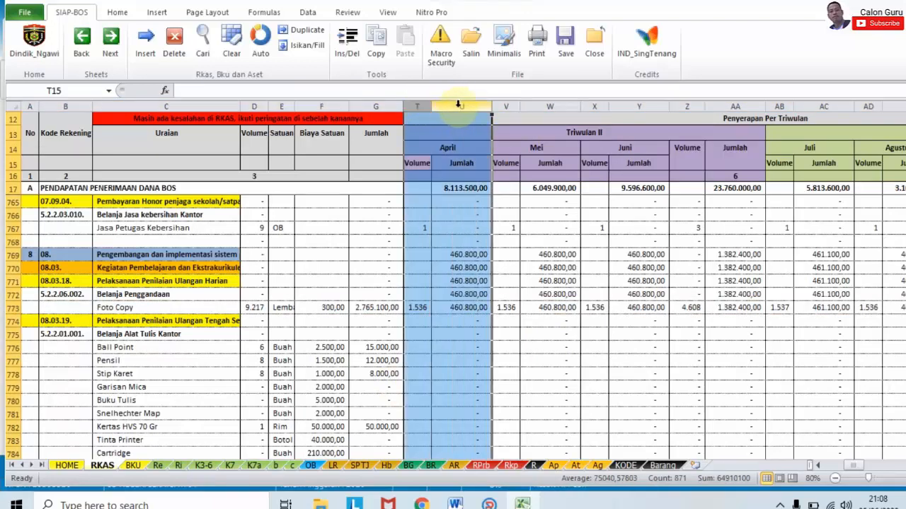
left_click_drag(508, 105, 613, 104)
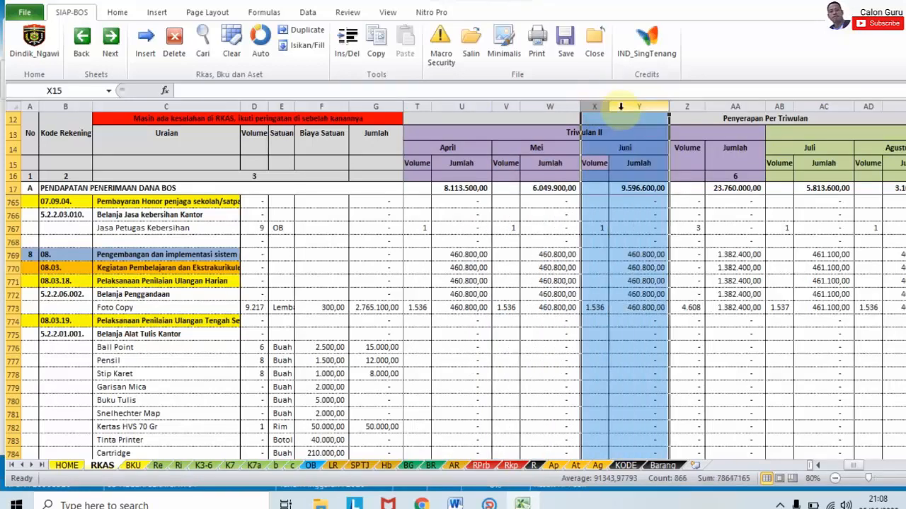
left_click(551, 332)
left_click(417, 308)
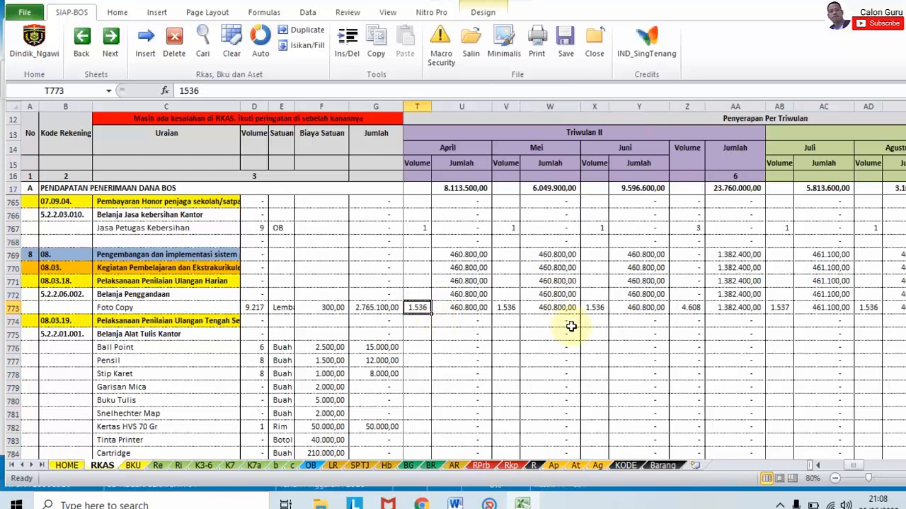
left_click(12, 308)
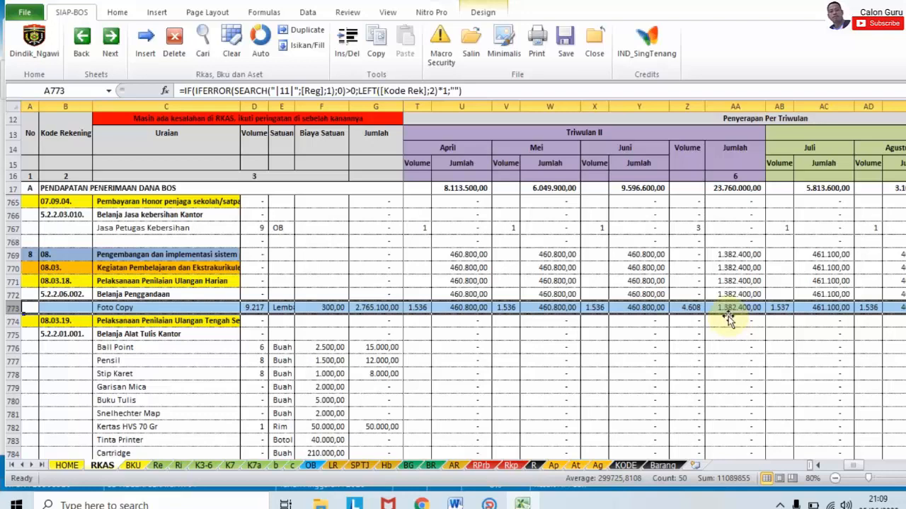
left_click(633, 343)
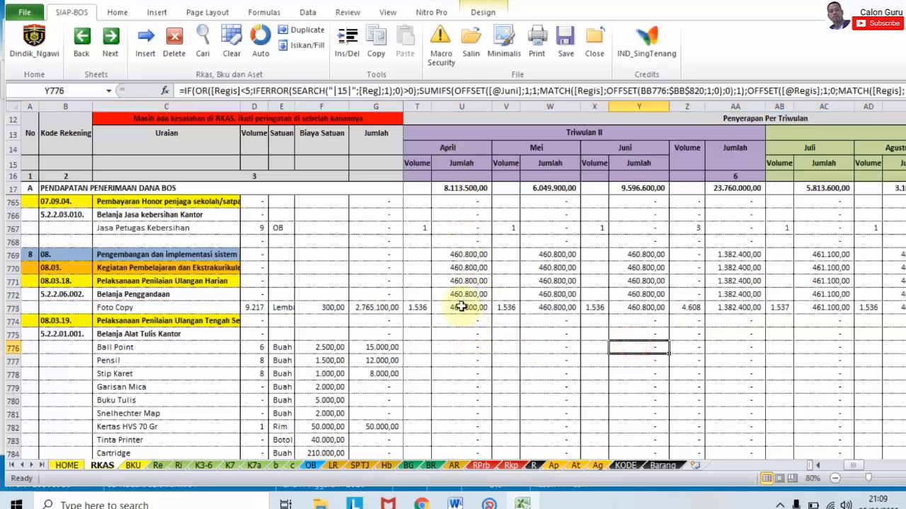
Examine the Foto Copy volume and amount for each month from April to Juni and the Triwulan II total
left_click(424, 307)
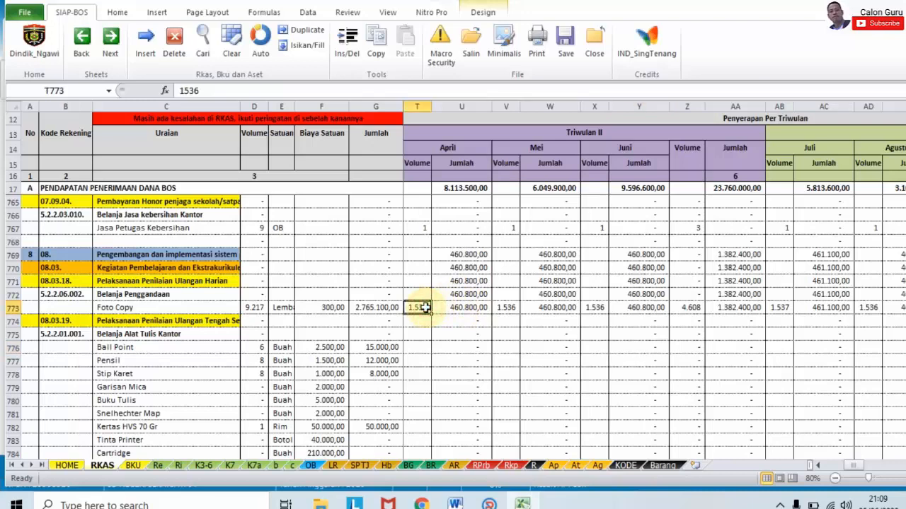
left_click(453, 308)
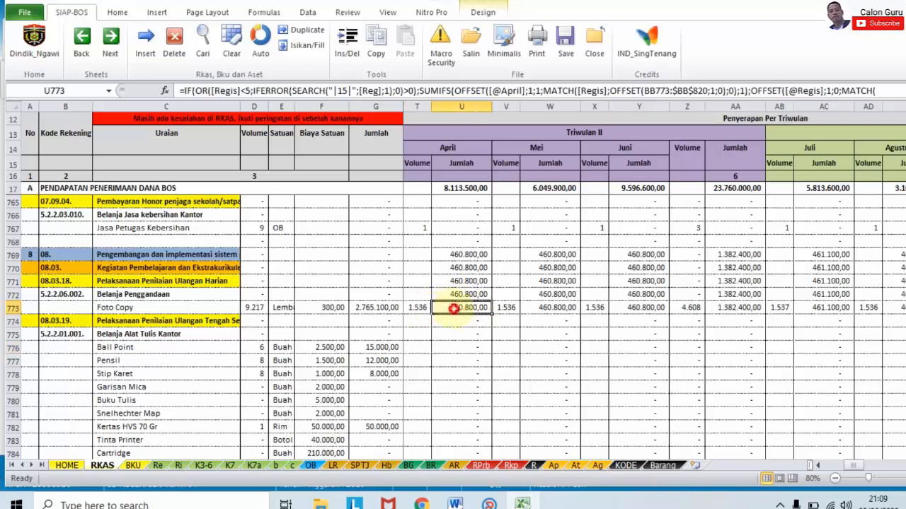
left_click(515, 308)
left_click(570, 307)
left_click(596, 307)
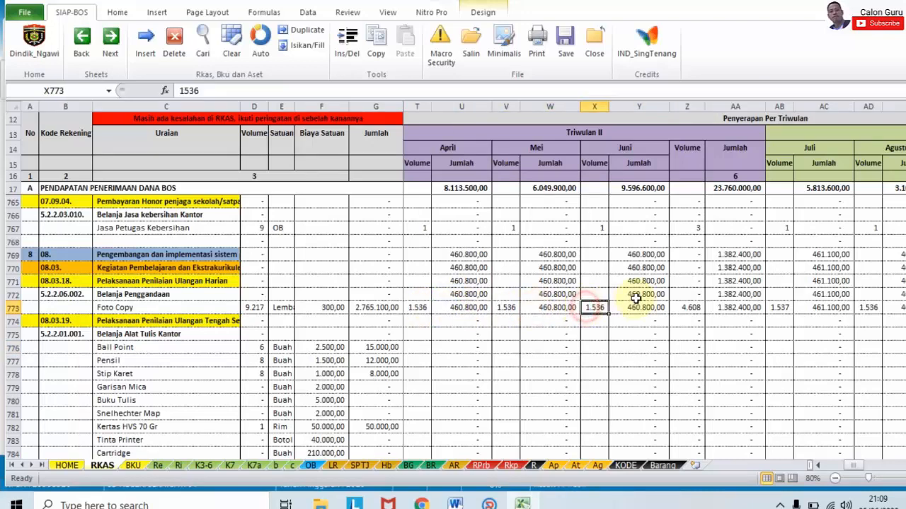
left_click(633, 307)
left_click(709, 307)
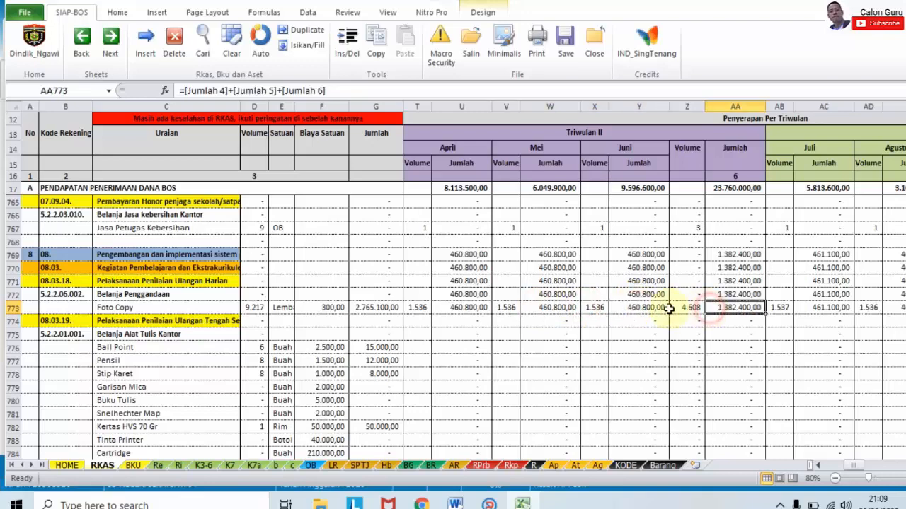
left_click(630, 307)
left_click(479, 304)
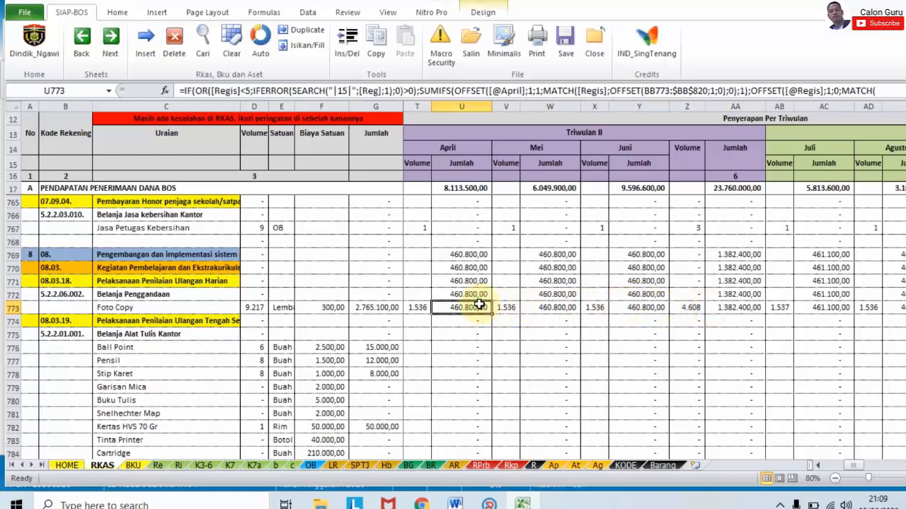
Switch back to the RKAS application's Buku Kas Umum, start a new SPJ entry and open its Rekening choices
left_click(489, 504)
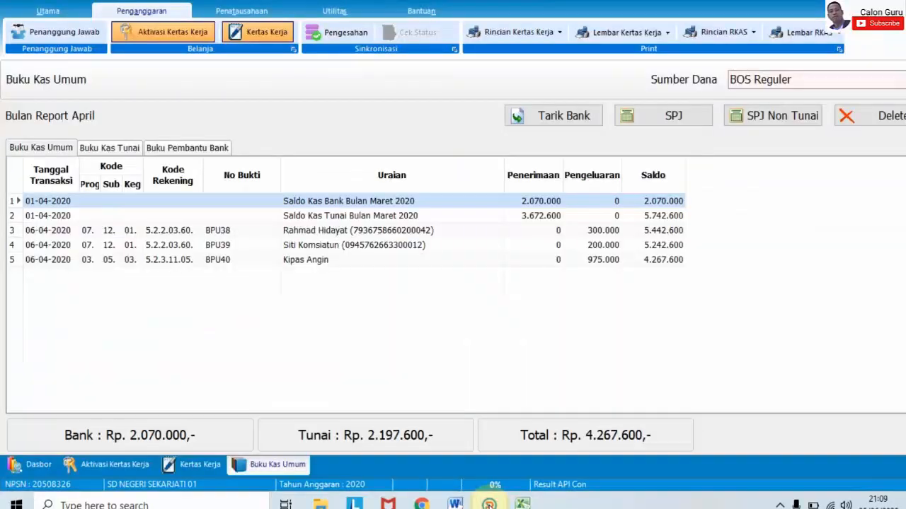
left_click(403, 375)
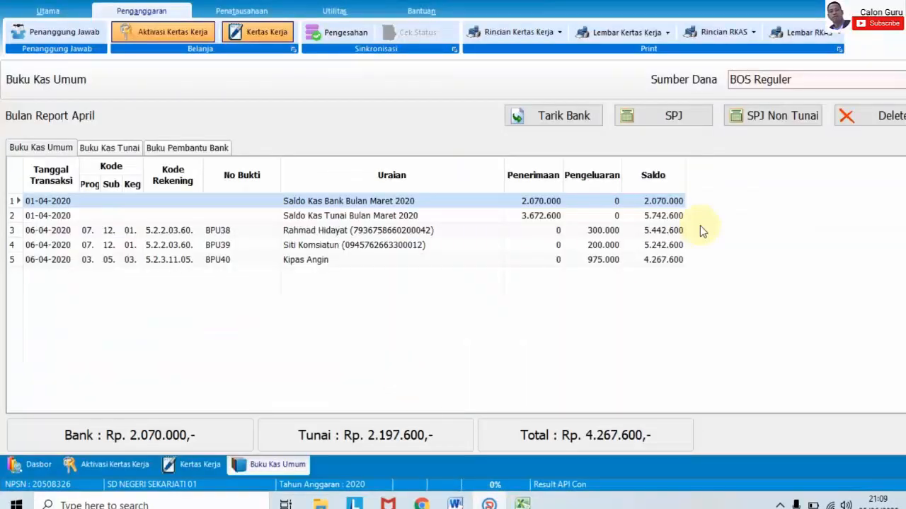
left_click(673, 116)
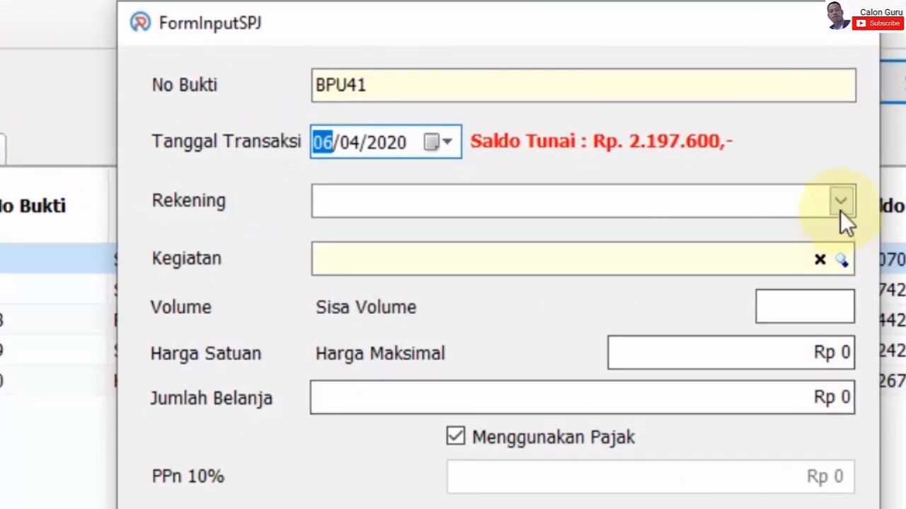
left_click(840, 202)
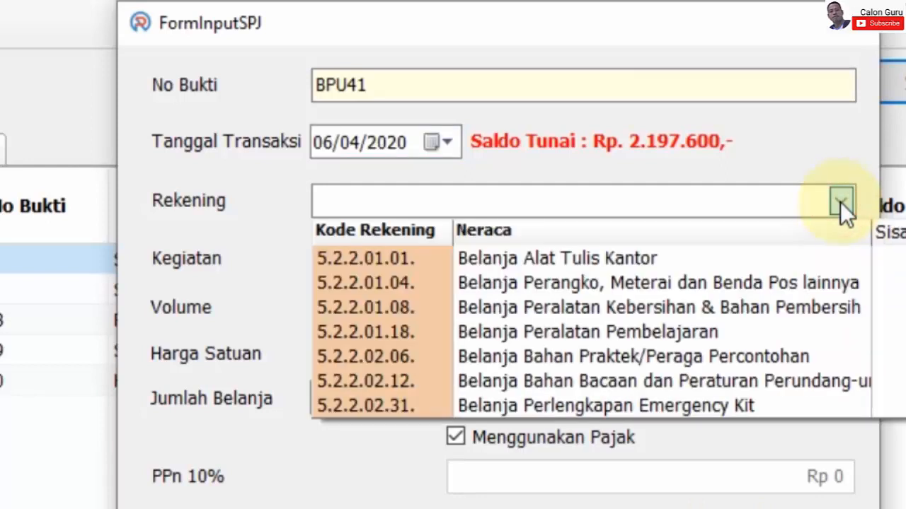
scroll(593, 331, "down", 1)
scroll(592, 331, "up", 1)
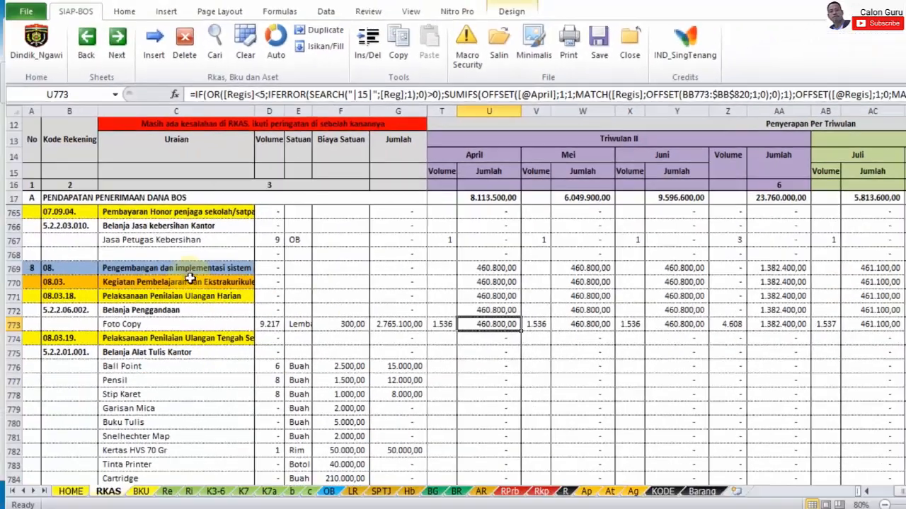
Switch to the RKAS sheet in Excel and check the account code and name that the Foto Copy item belongs to
left_click(102, 420)
left_click(9, 340)
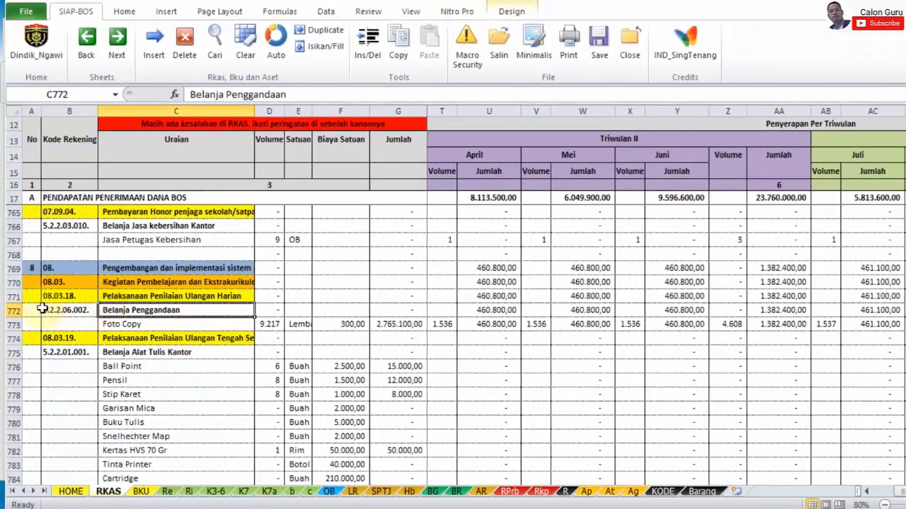
left_click(10, 311)
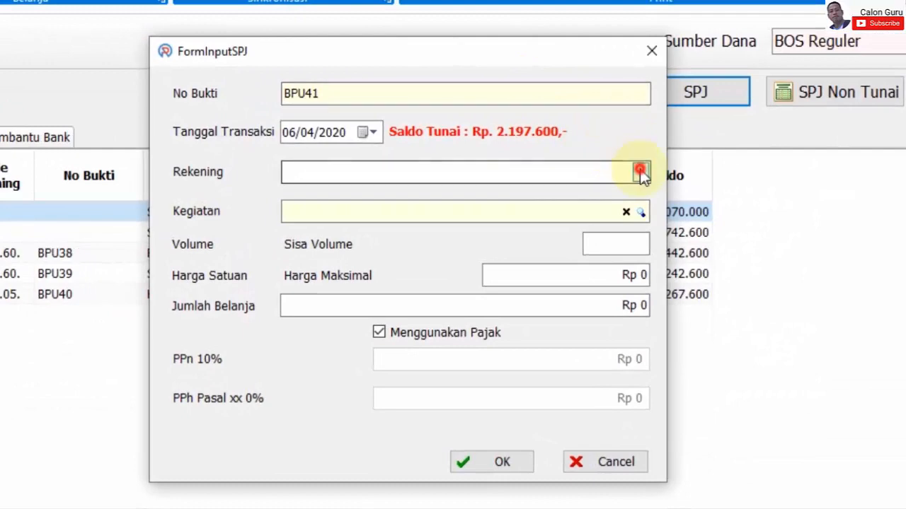
Return to the SPJ form in the RKAS application and set its Rekening to Belanja Penggandaan
left_click(640, 172)
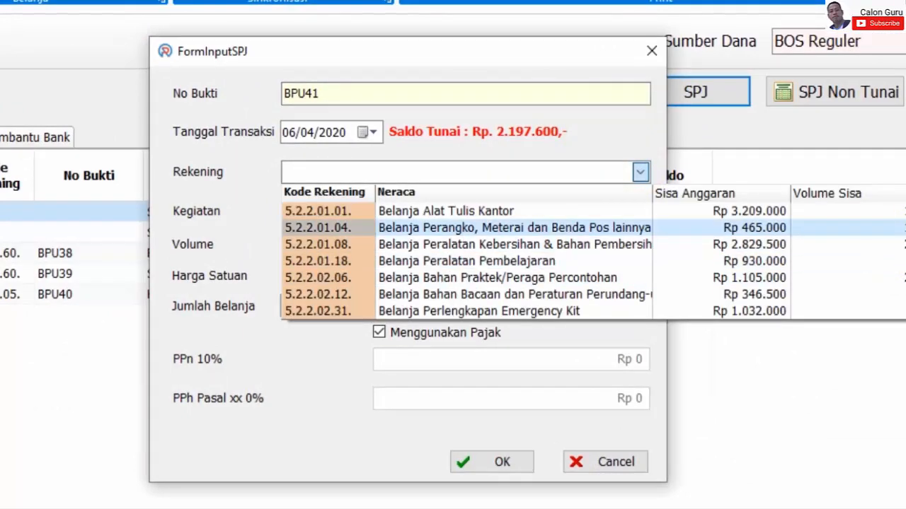
scroll(594, 261, "down", 3)
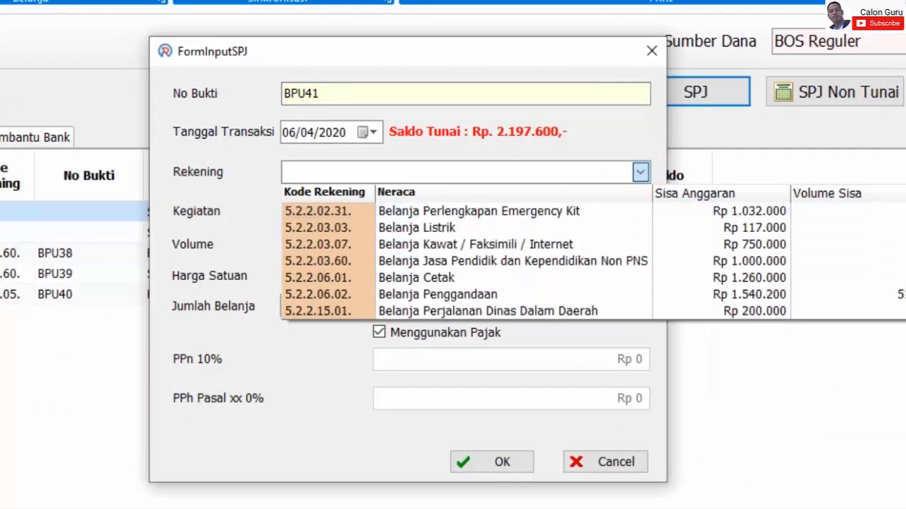
scroll(525, 258, "down", 1)
left_click(479, 278)
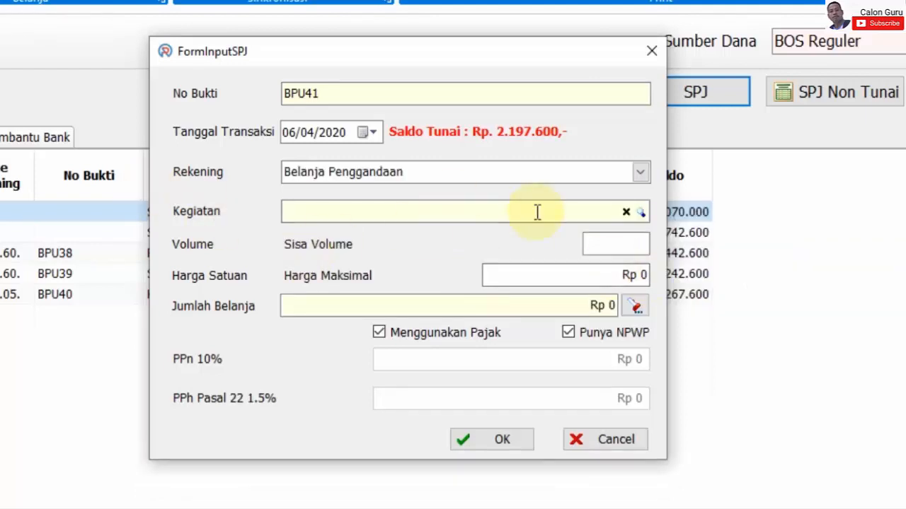
Check the Foto Copy activity in the Excel sheet and choose 08.04.14. Pelaksanaan Penilaian Ulangan Harian as the SPJ entry's Kegiatan
left_click(641, 212)
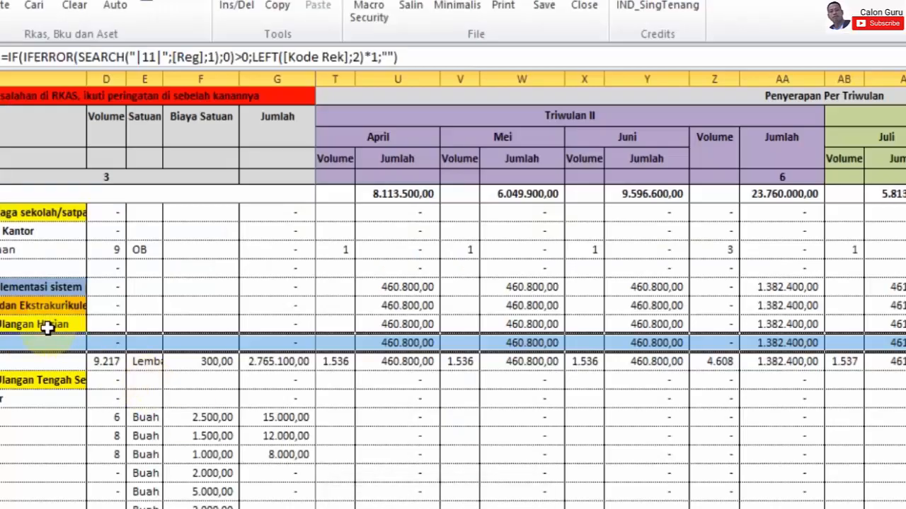
left_click(46, 325)
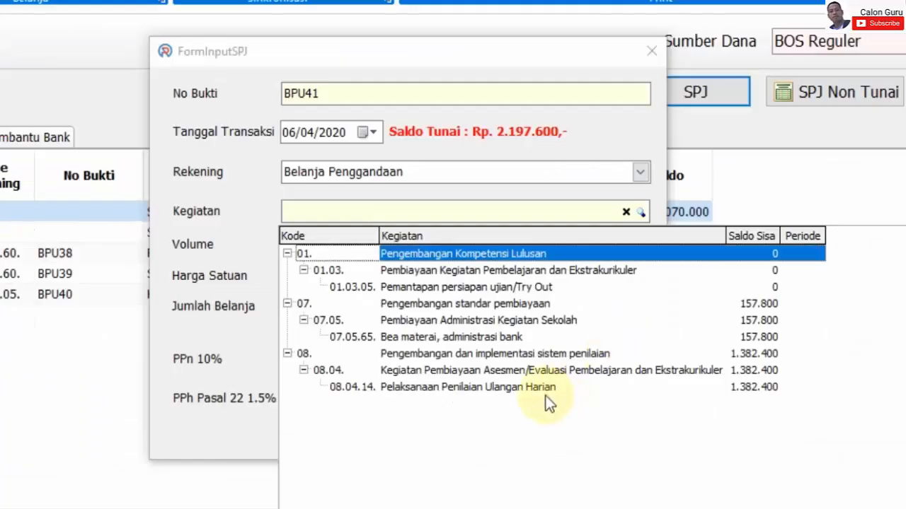
left_click(525, 389)
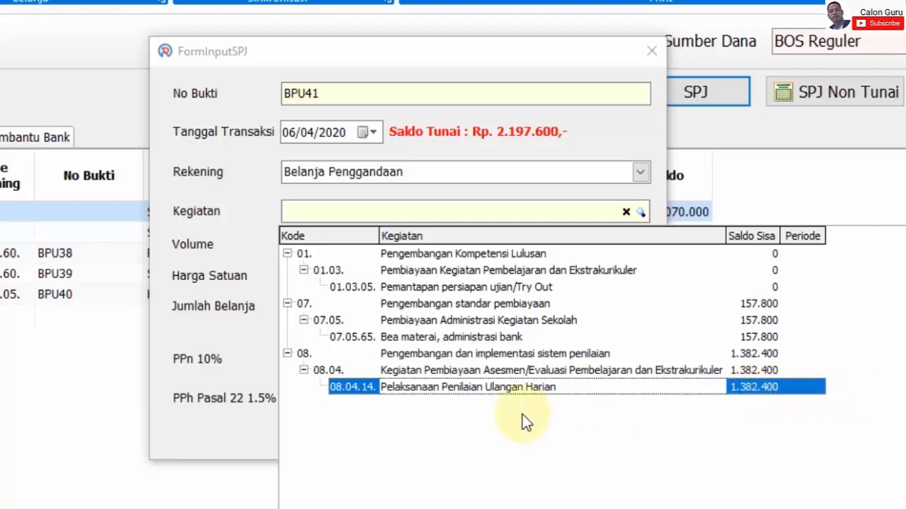
double_click(502, 386)
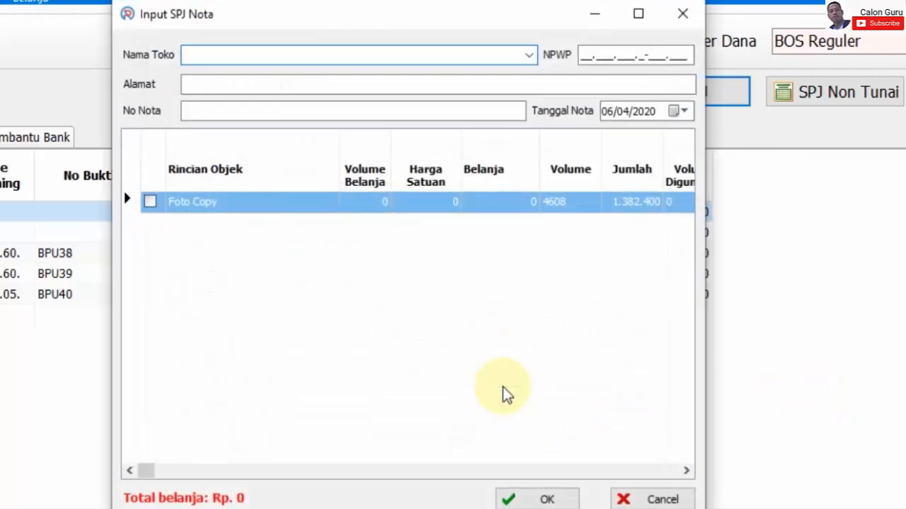
Enter Berkah Abadi as the shop name on the SPJ note and fill in the shop's address
left_click(208, 55)
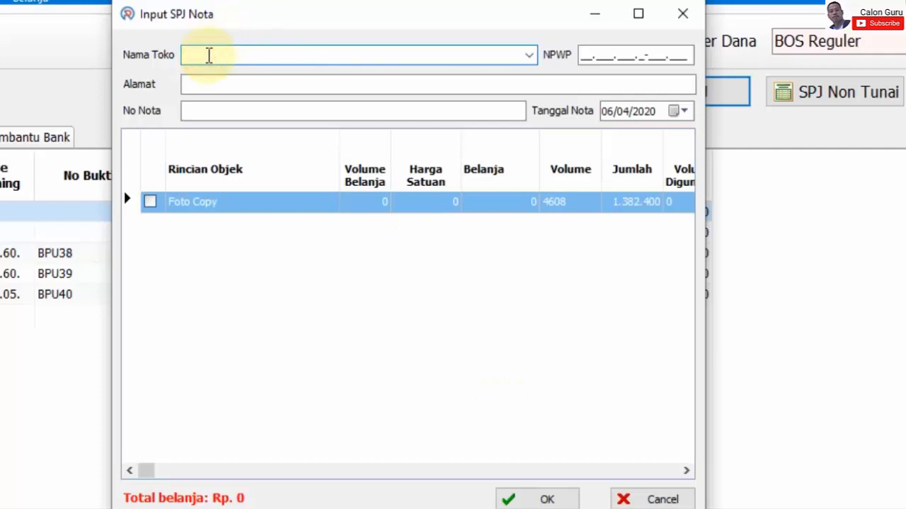
key("Caps_Lock")
type("Berkah Abadi")
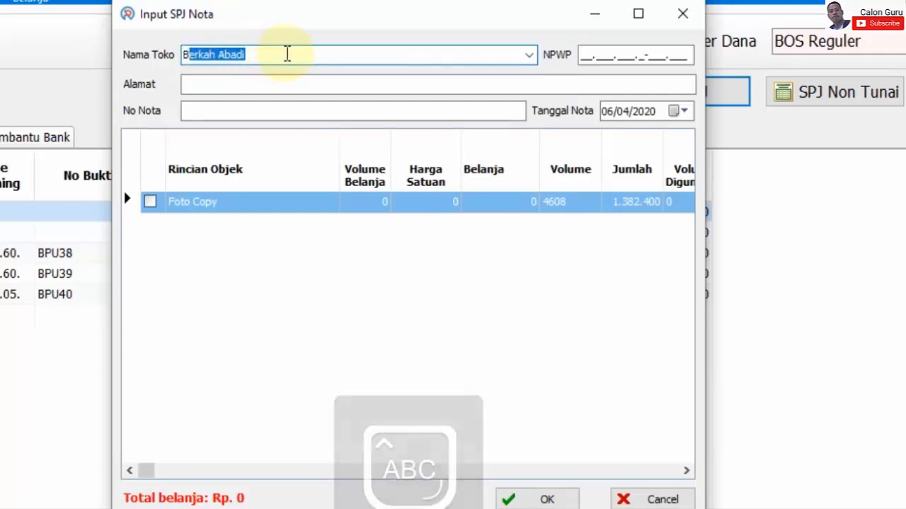
left_click(287, 55)
left_click(245, 84)
type("Desa Ketanggung")
key("Tab")
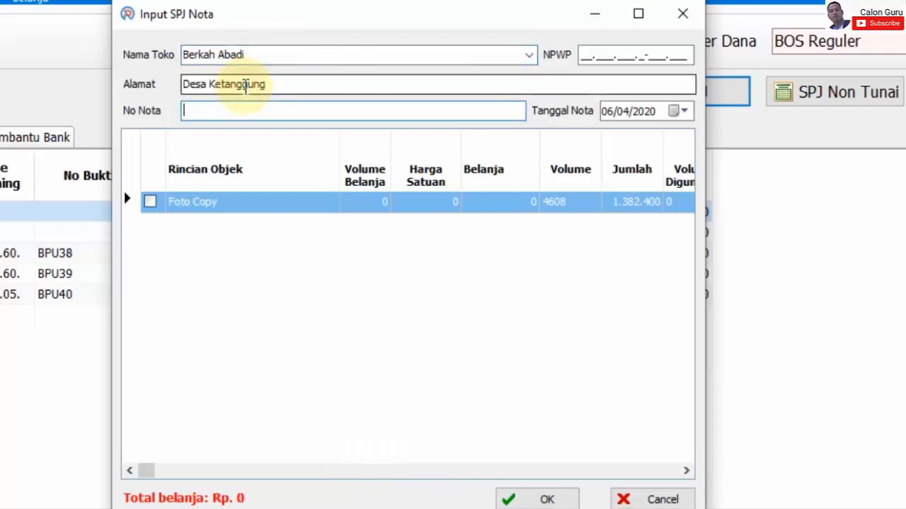
Enter .../04/2020 as the note number and use 06/04/2020 as the note date
type(".,./")
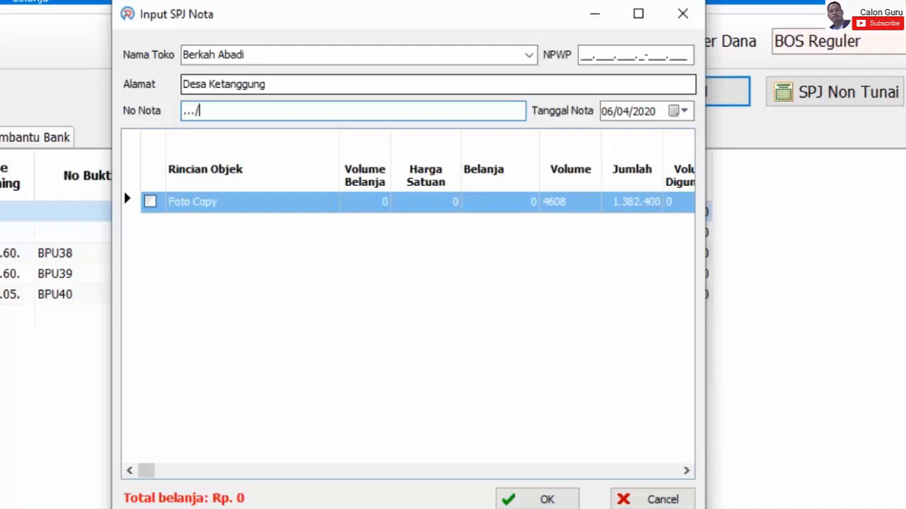
type("04/2020")
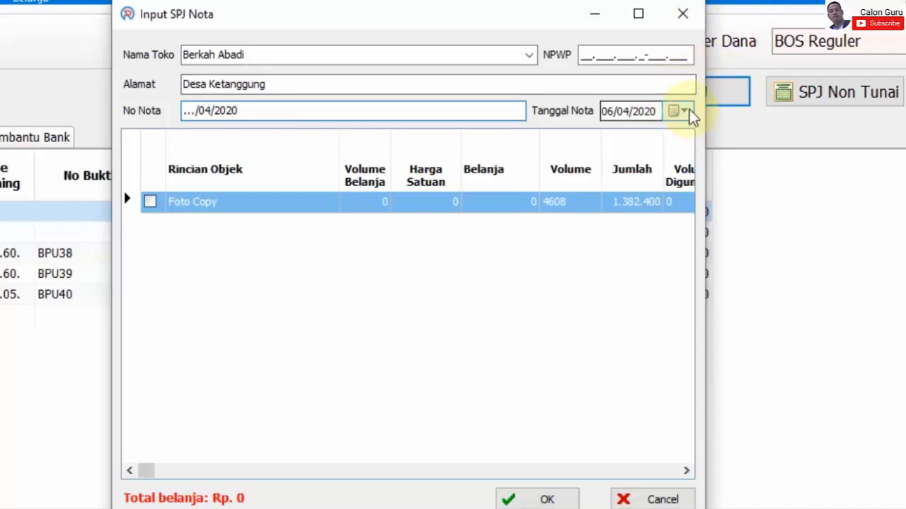
left_click(687, 113)
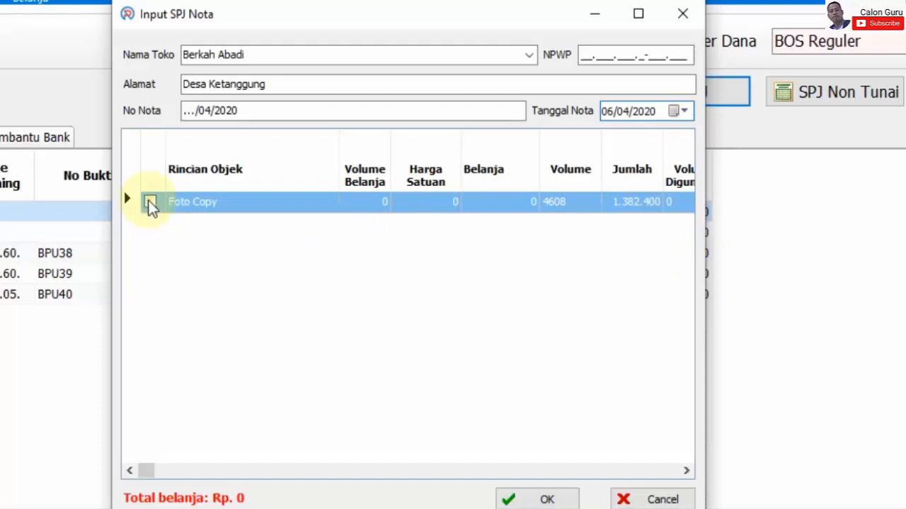
Include the Foto Copy item in the SPJ note and check its April volume in the Excel RKAS sheet
left_click(150, 203)
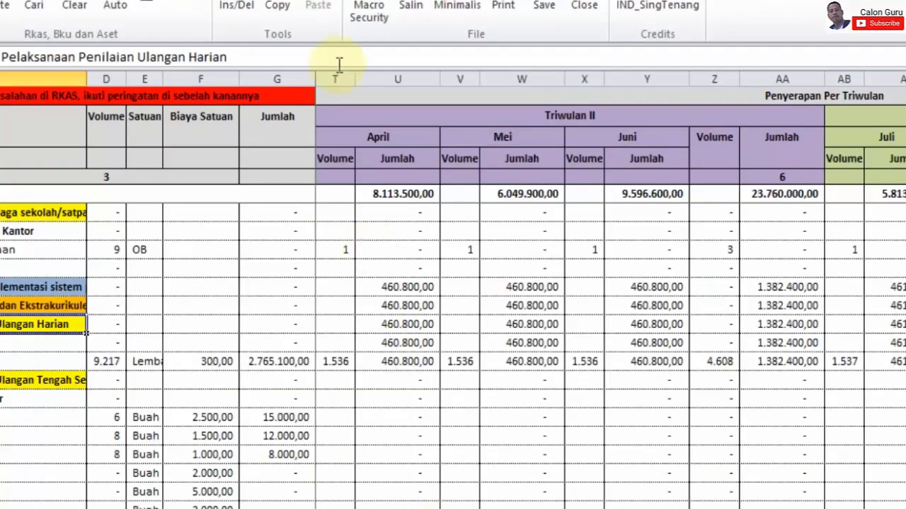
left_click_drag(335, 74, 384, 77)
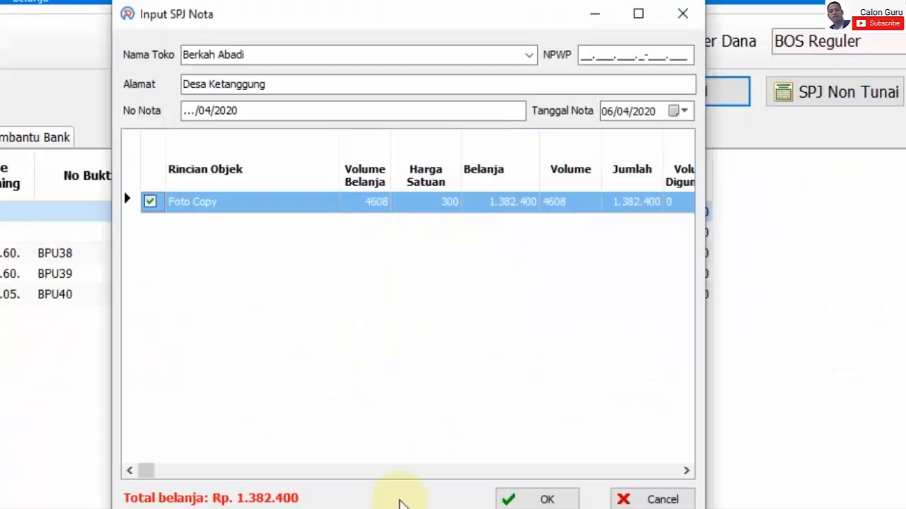
left_click(373, 206)
left_click(373, 203)
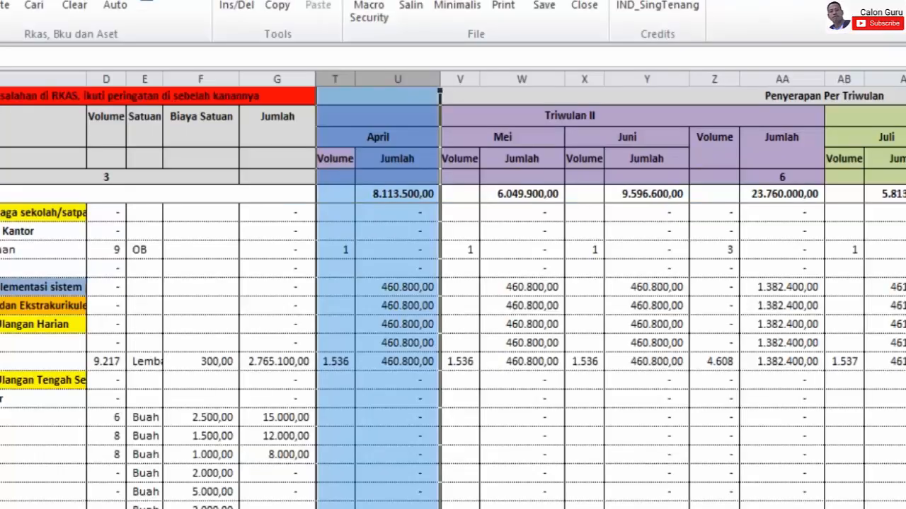
left_click(374, 379)
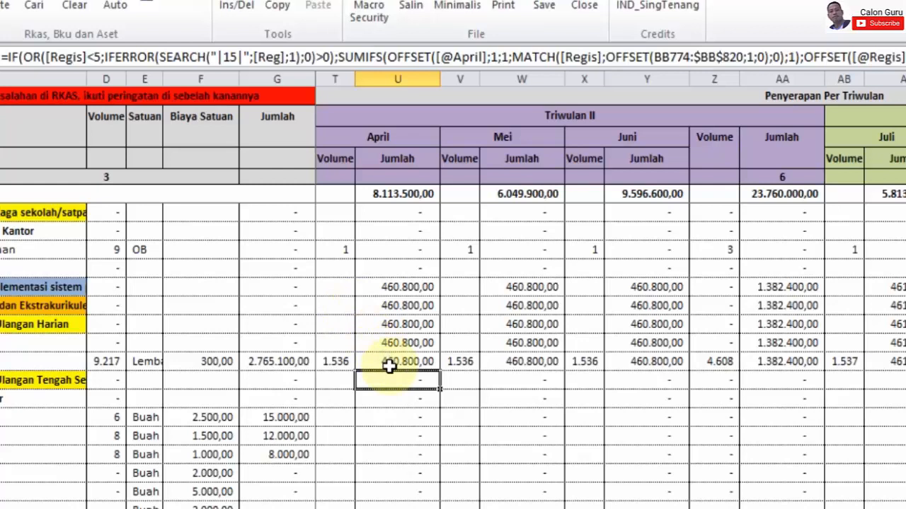
left_click(335, 361)
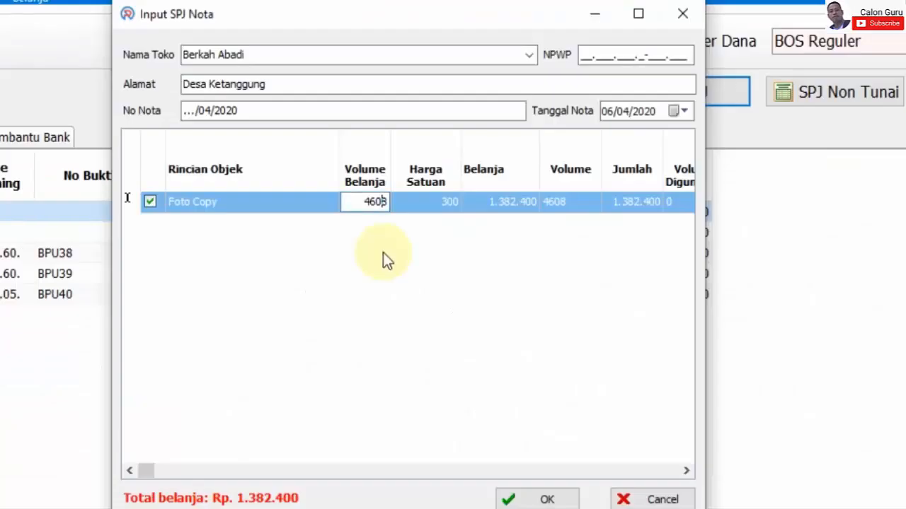
Set the Foto Copy item's Volume Belanja to 1536 in the RKAS application's SPJ note
left_click(360, 201)
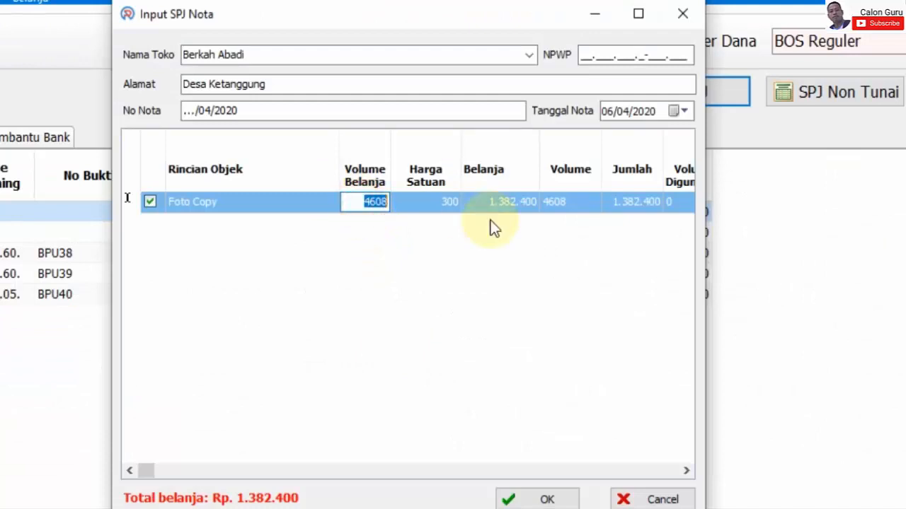
type("1536")
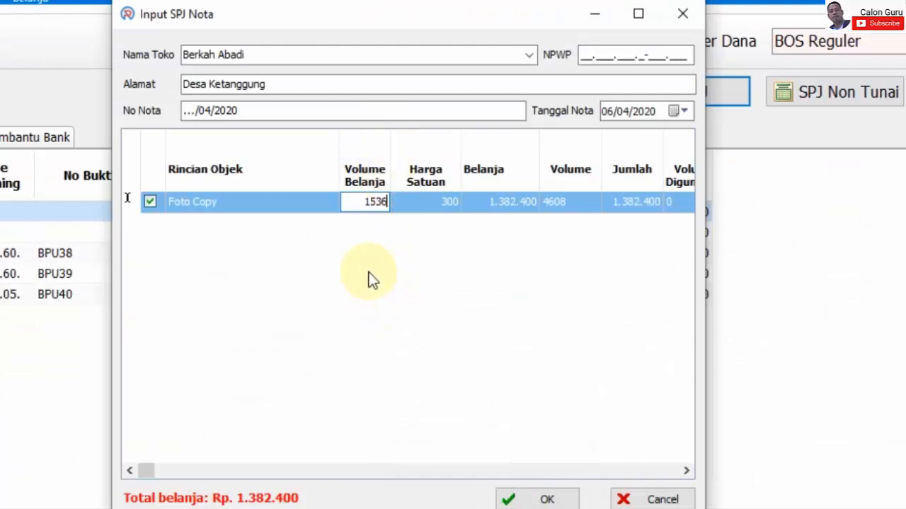
left_click(366, 266)
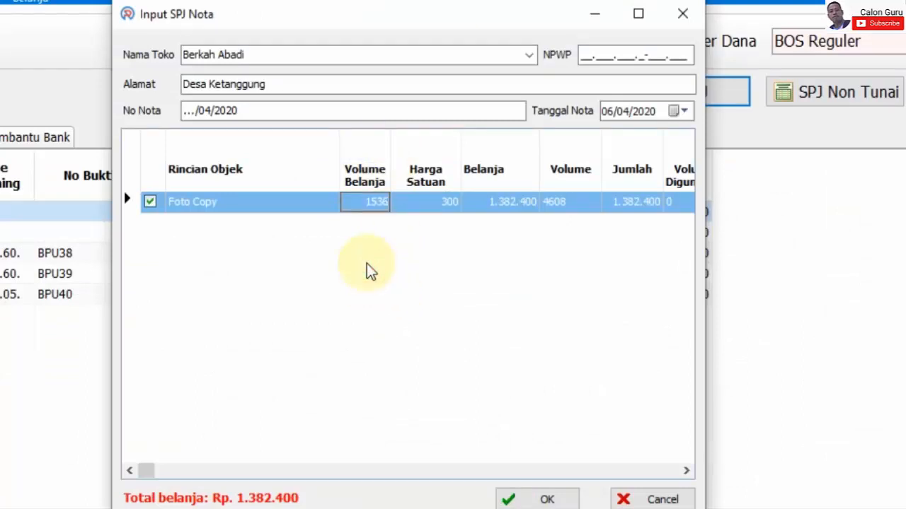
left_click(367, 264)
left_click(435, 250)
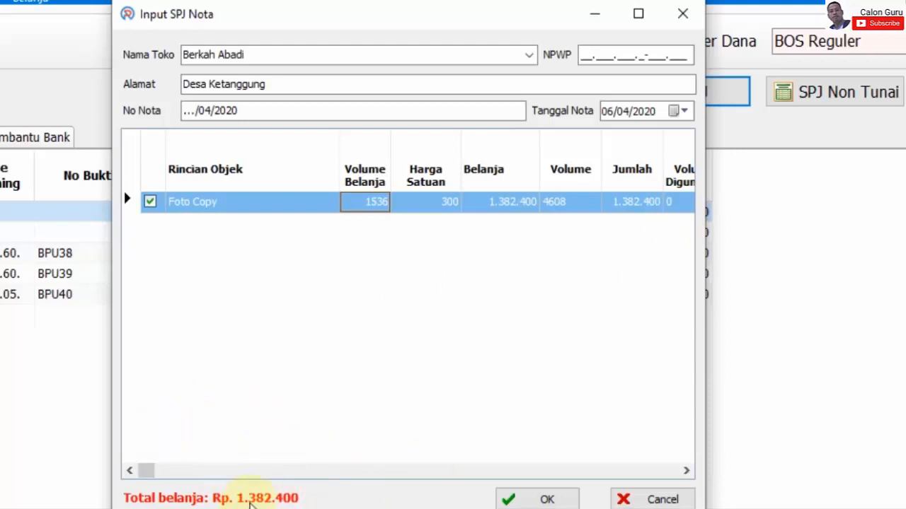
left_click(379, 203)
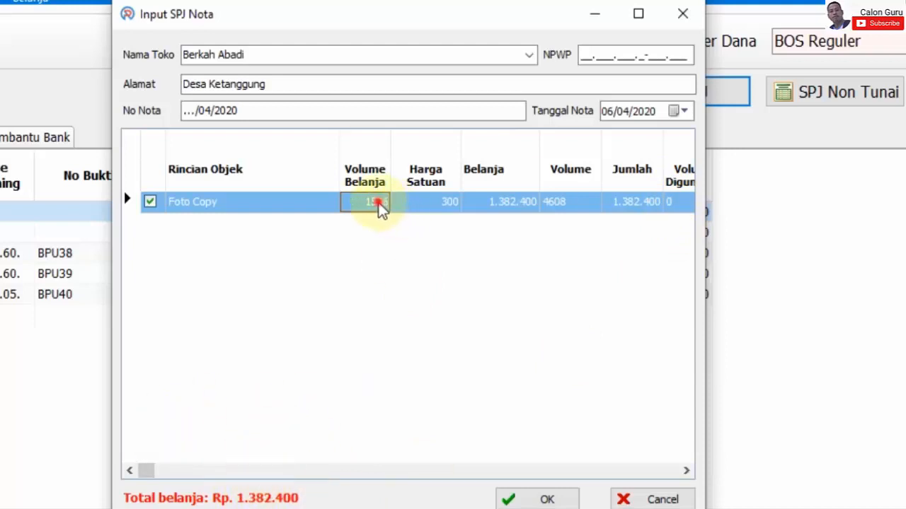
left_click(363, 203)
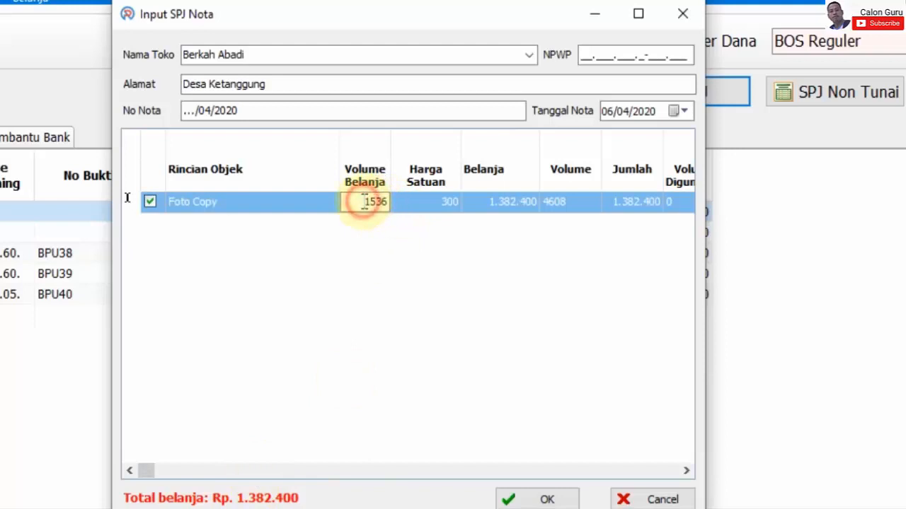
left_click(387, 202)
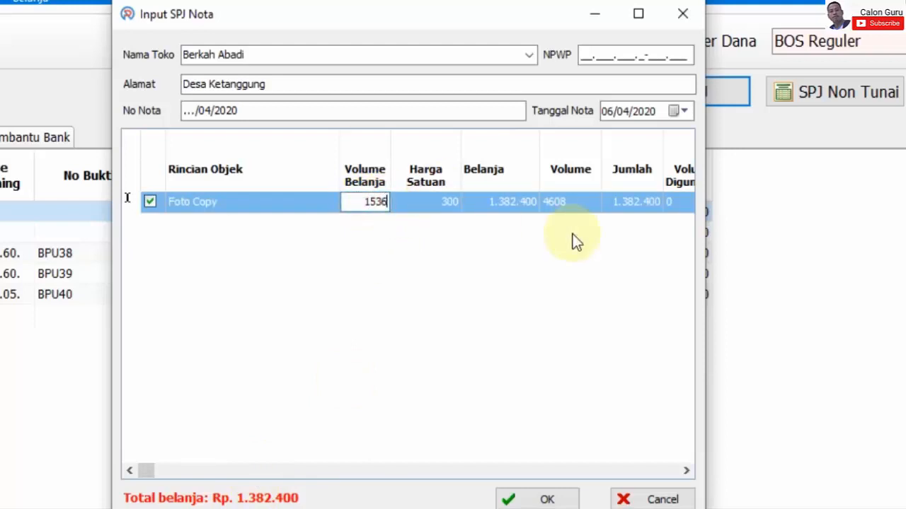
key("Tab")
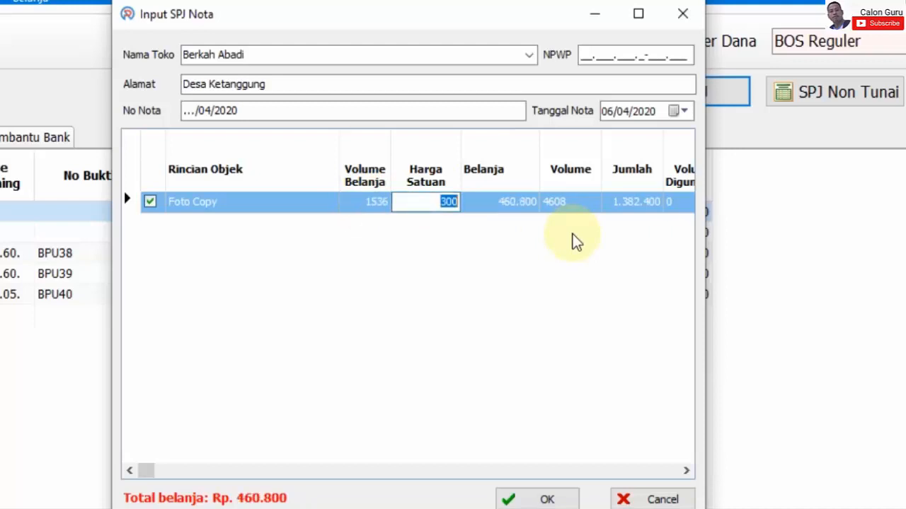
Check the Foto Copy item's Harga Satuan and the note's total against the April figures in the Excel sheet
left_click(418, 291)
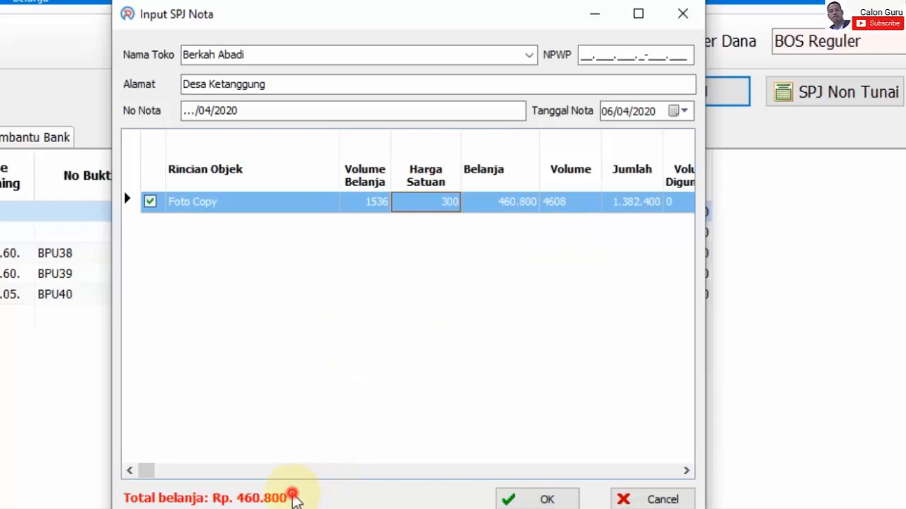
left_click(434, 202)
left_click(442, 201)
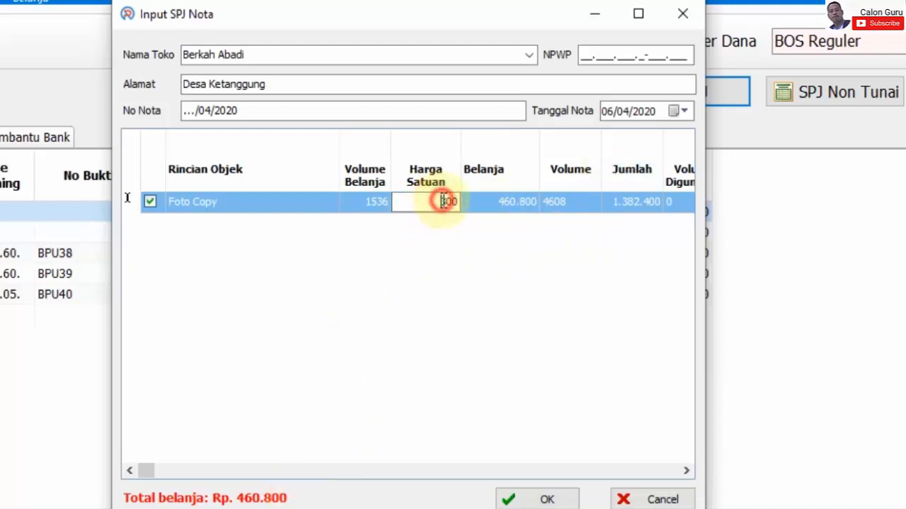
key("Return")
left_click(446, 203)
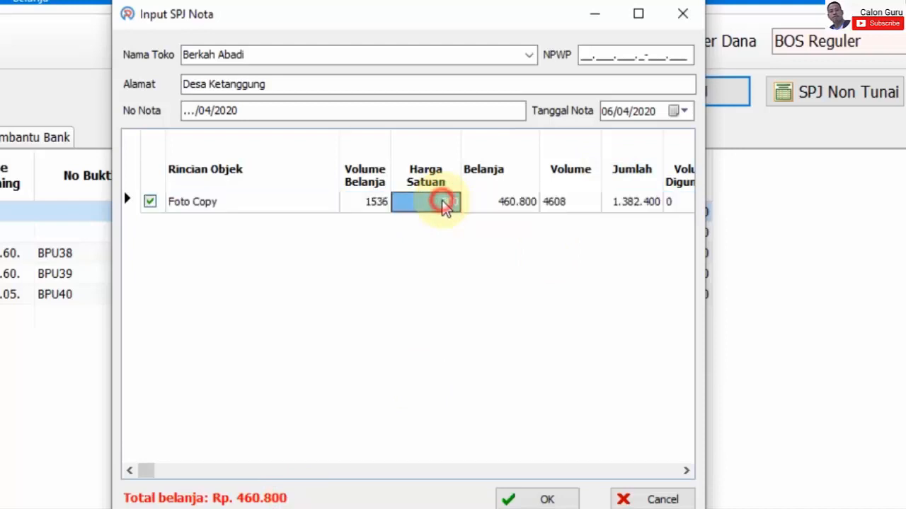
left_click(426, 202)
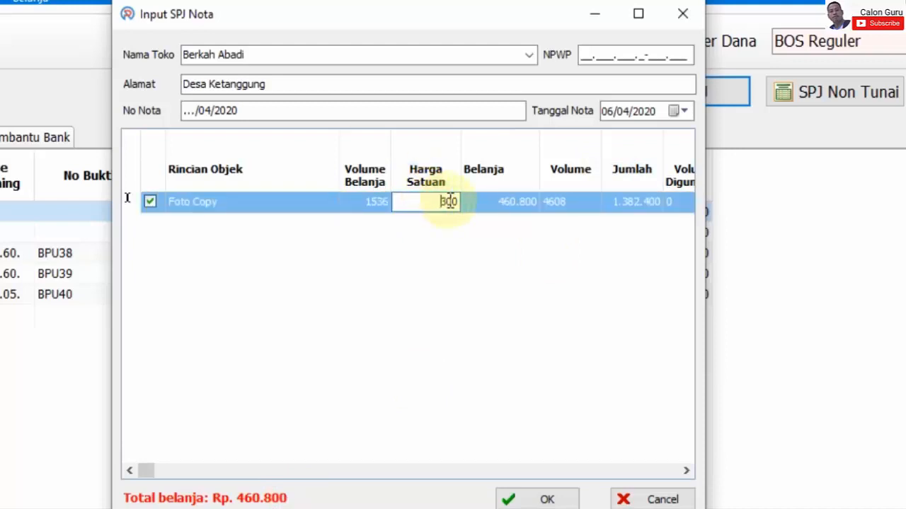
left_click_drag(434, 201, 456, 202)
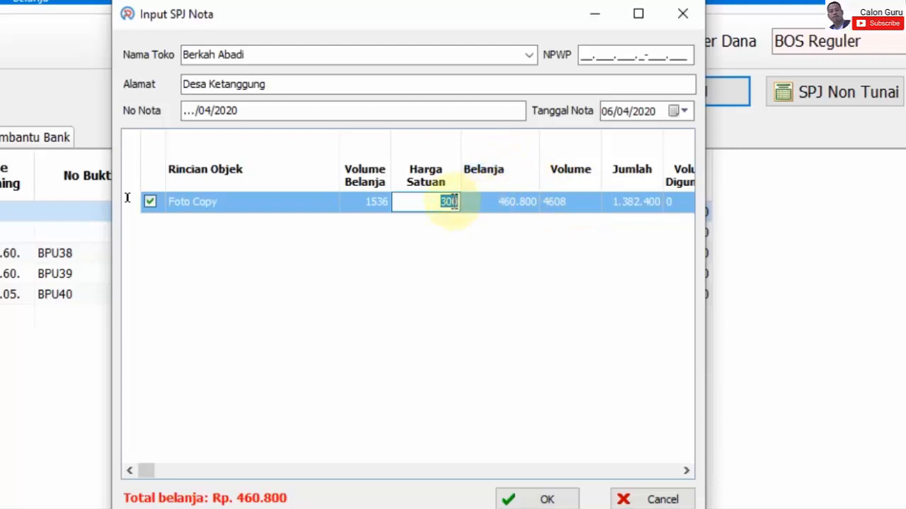
left_click(429, 201)
left_click(432, 359)
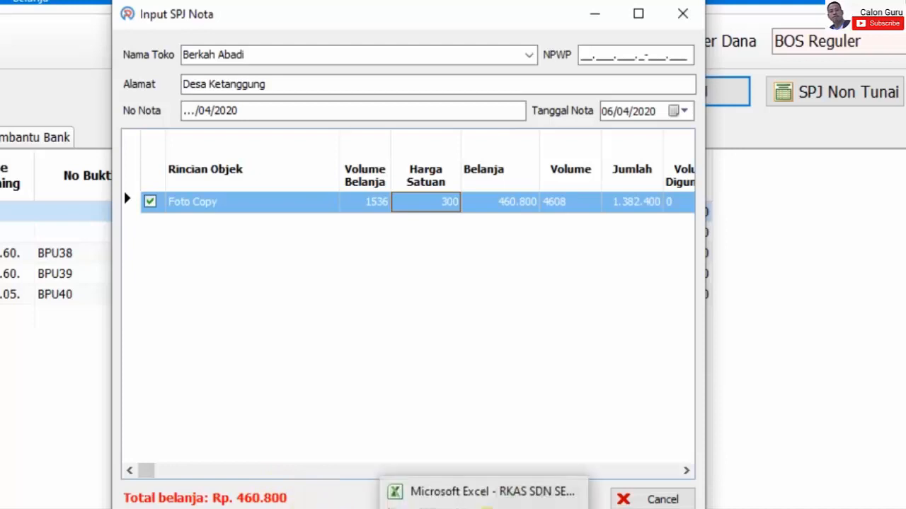
left_click(478, 495)
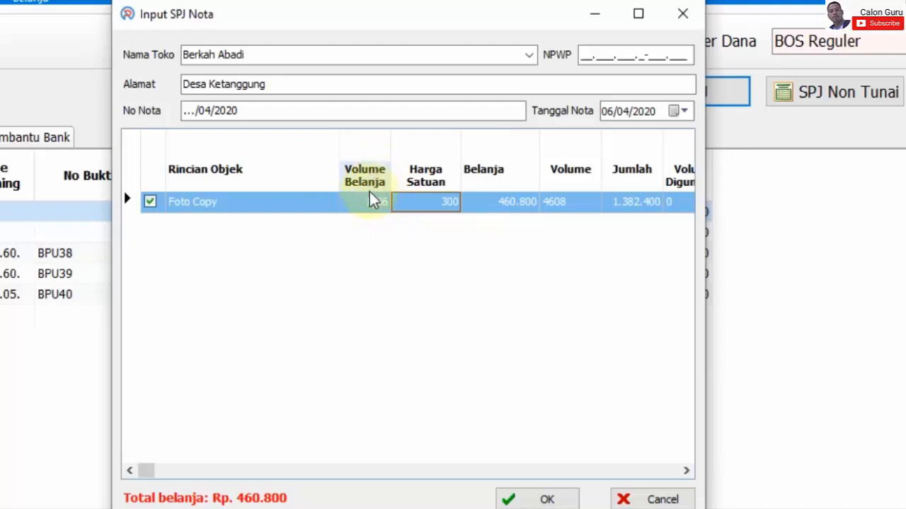
left_click(385, 313)
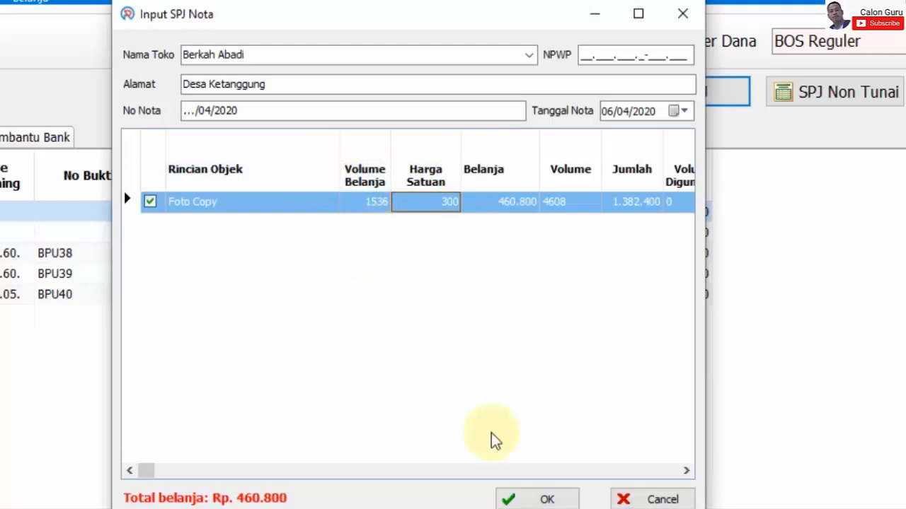
Confirm the SPJ note, turn off Menggunakan Pajak and save the photocopy SPJ entry
left_click(560, 500)
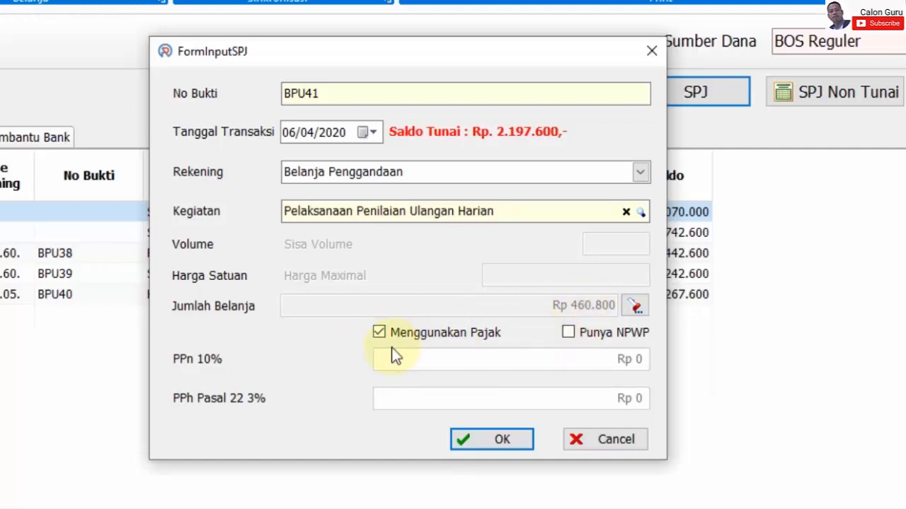
left_click(379, 332)
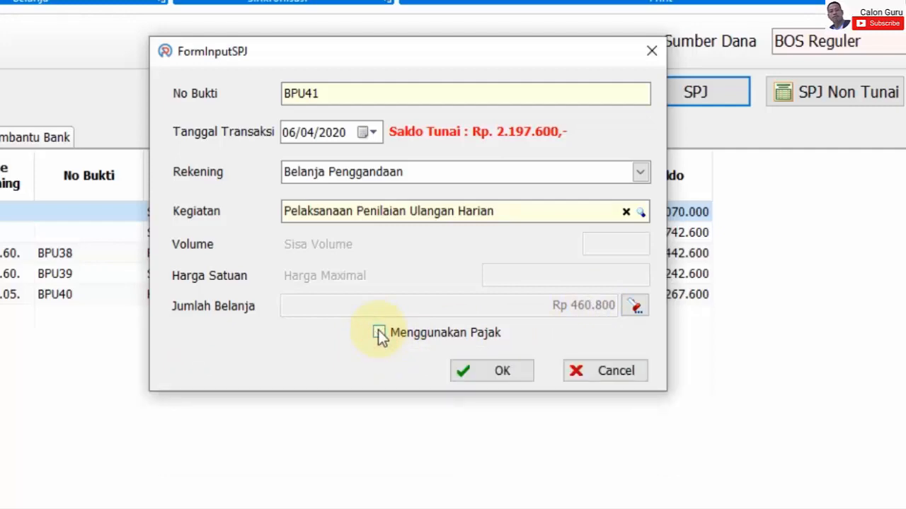
left_click(501, 372)
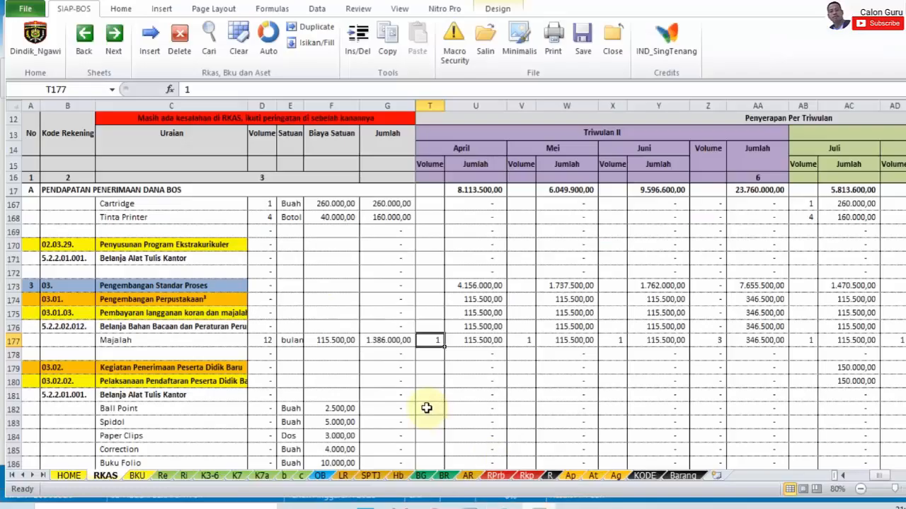
Examine the Majalah row in the Excel RKAS sheet for its account, activity and monthly volumes and amounts in Triwulan II
left_click(179, 340)
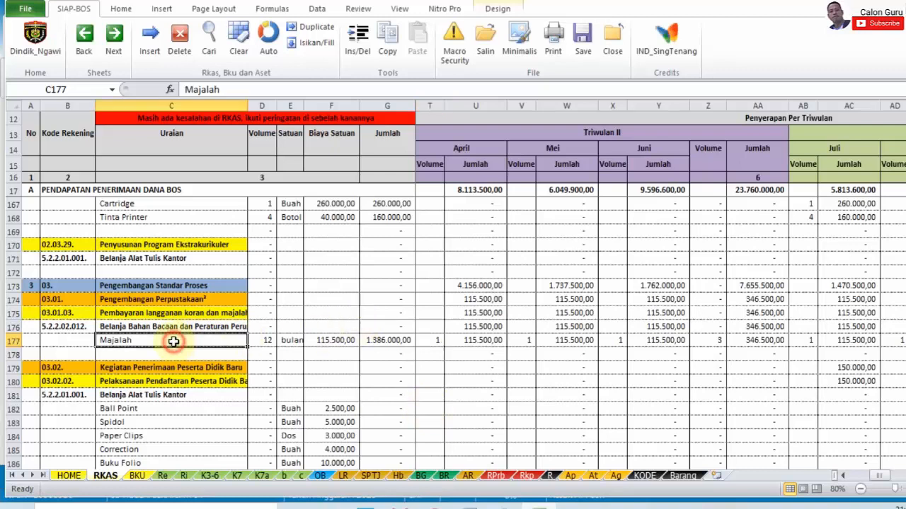
left_click(11, 340)
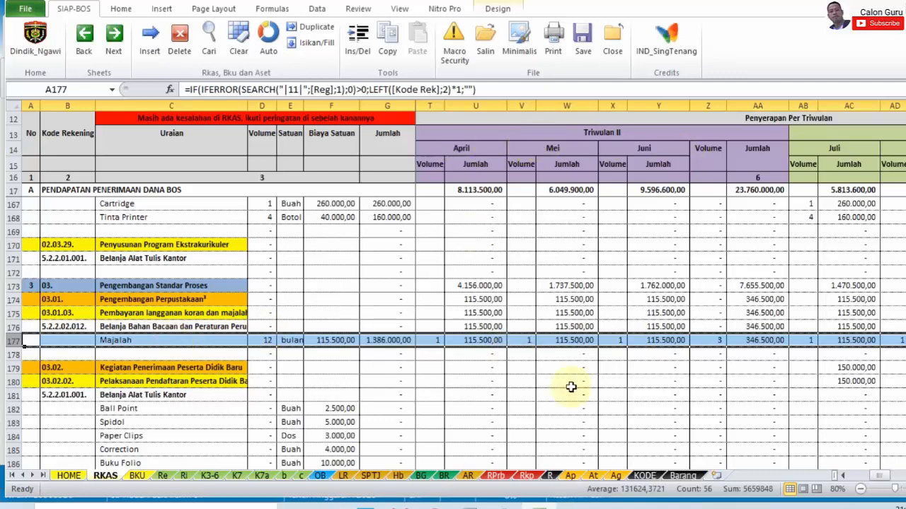
left_click(488, 368)
left_click(440, 343)
left_click(528, 340)
left_click(616, 340)
type("1")
left_click(429, 341)
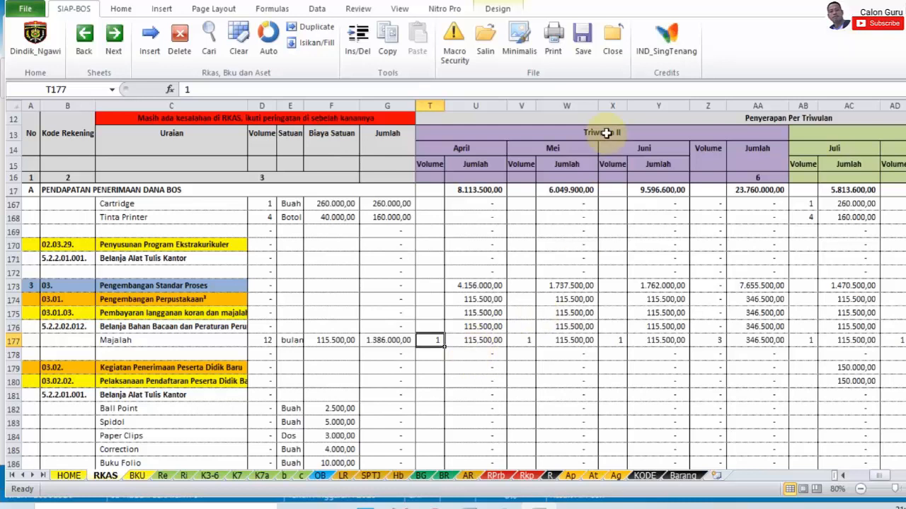
left_click(466, 342)
left_click(435, 340)
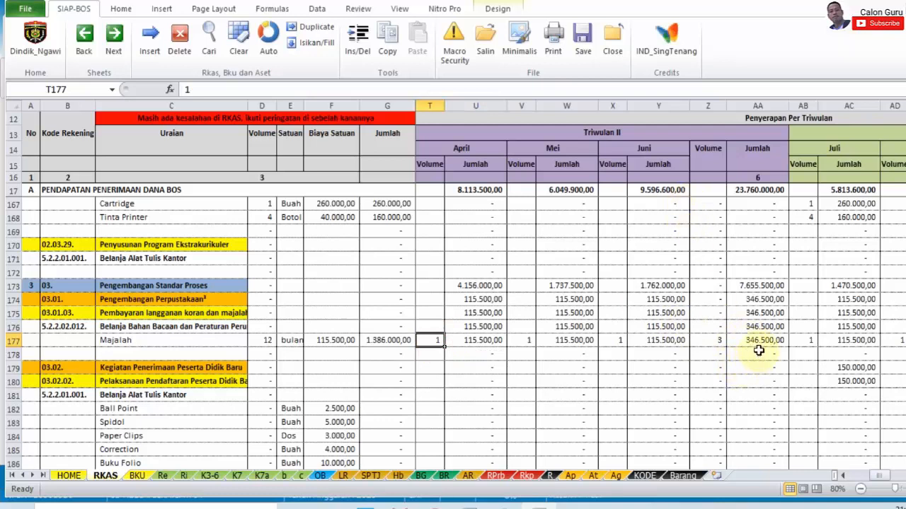
left_click(510, 365)
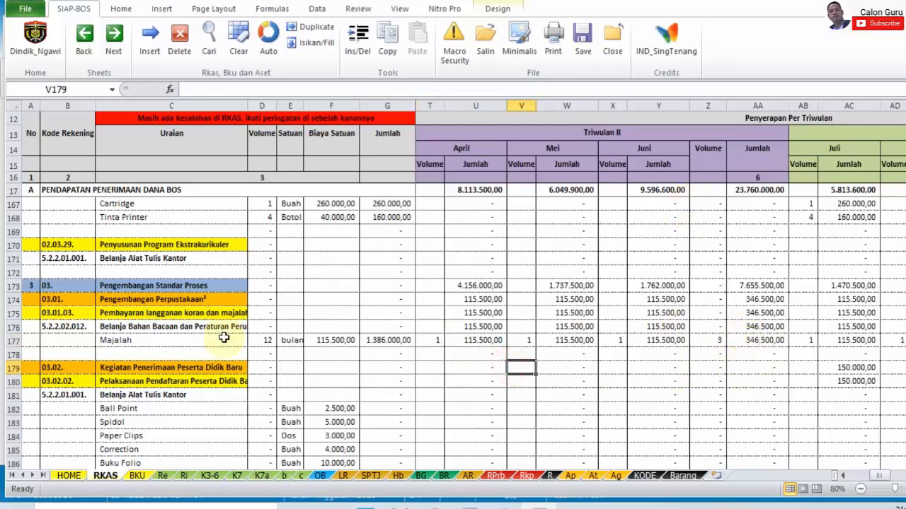
Start a cash SPJ entry in ARKAS with Rekening Belanja Bahan Bacaan dan Peraturan Perundang-undangan and Kegiatan Pembayaran langganan koran dan majalah
mouse_move(504, 504)
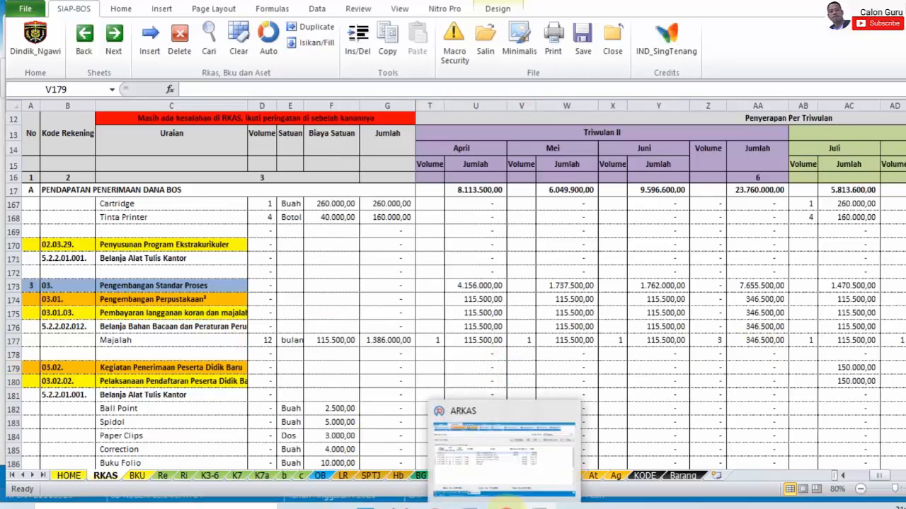
left_click(543, 447)
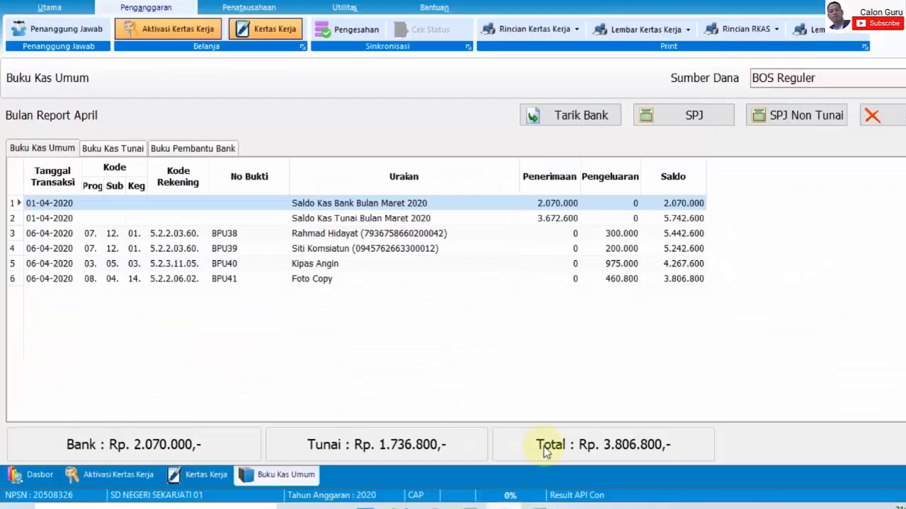
left_click(707, 116)
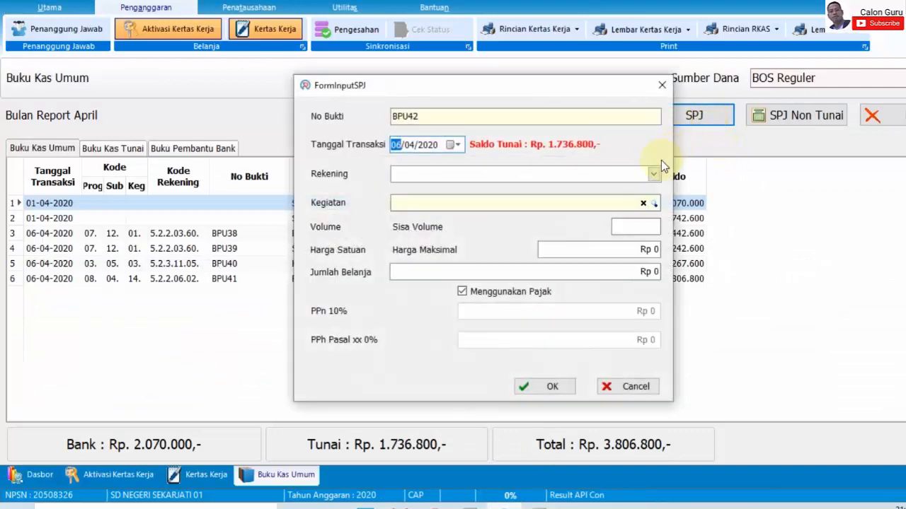
left_click(655, 174)
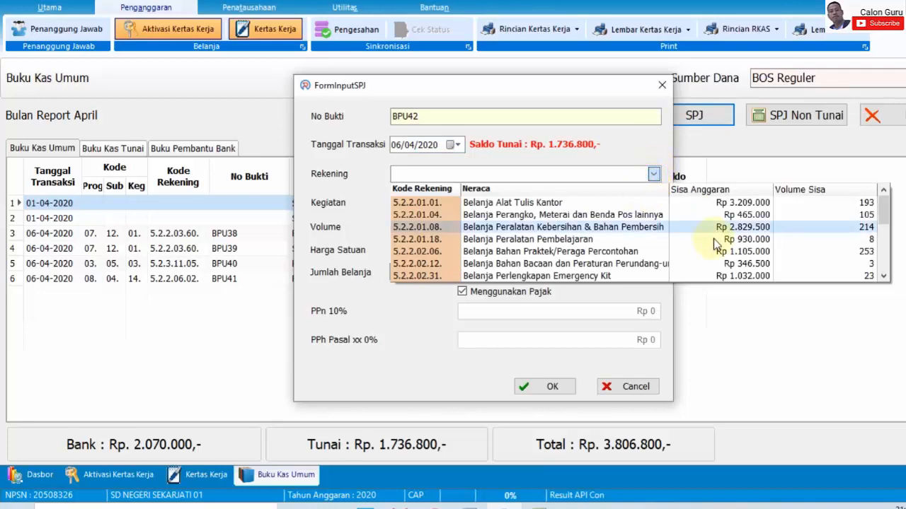
left_click(623, 264)
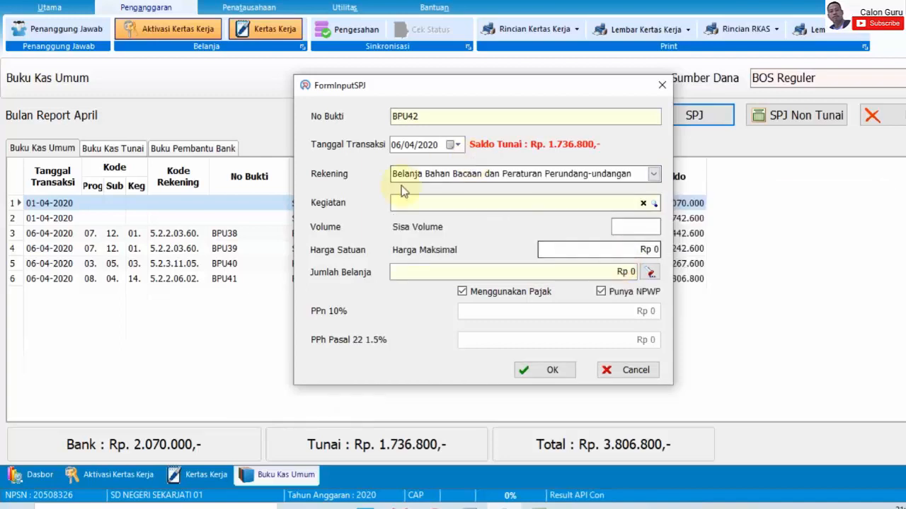
left_click(655, 204)
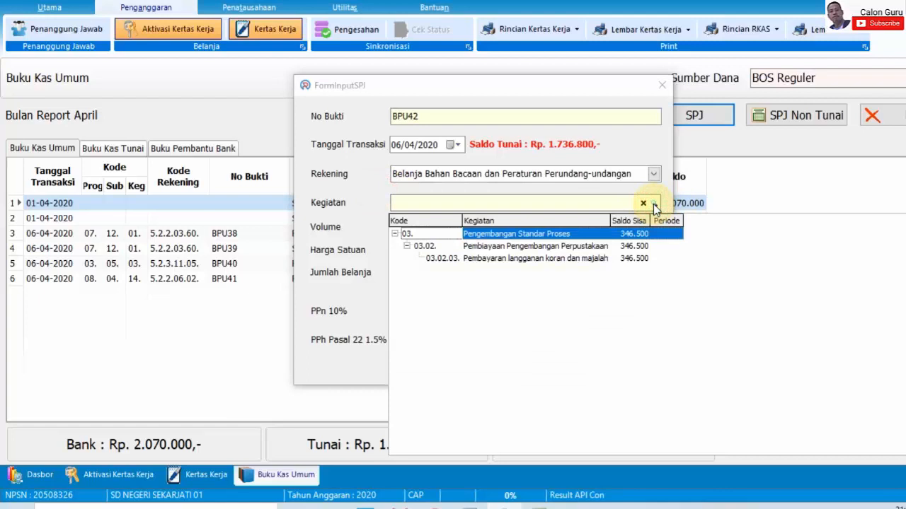
left_click(528, 259)
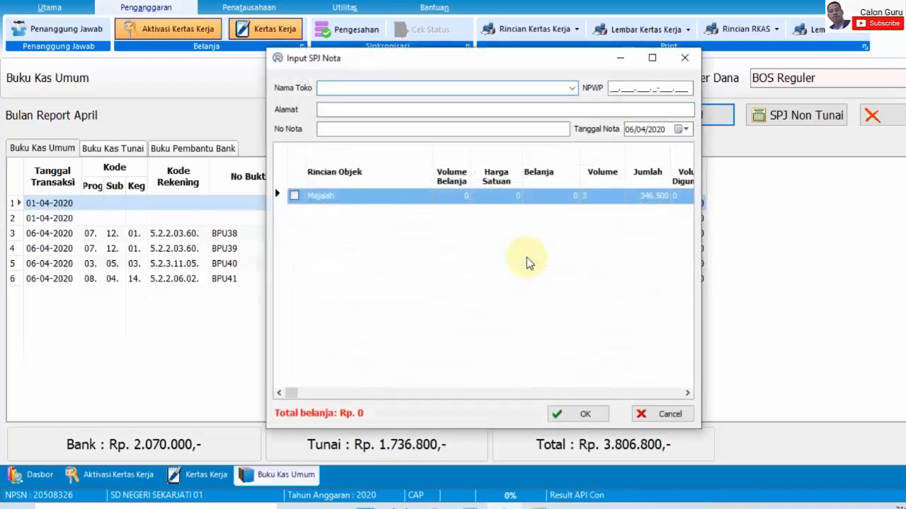
Set the SPJ note's Nama Toko to Korwil Bidang Pendidikan Kec. Karanganyar
left_click(349, 87)
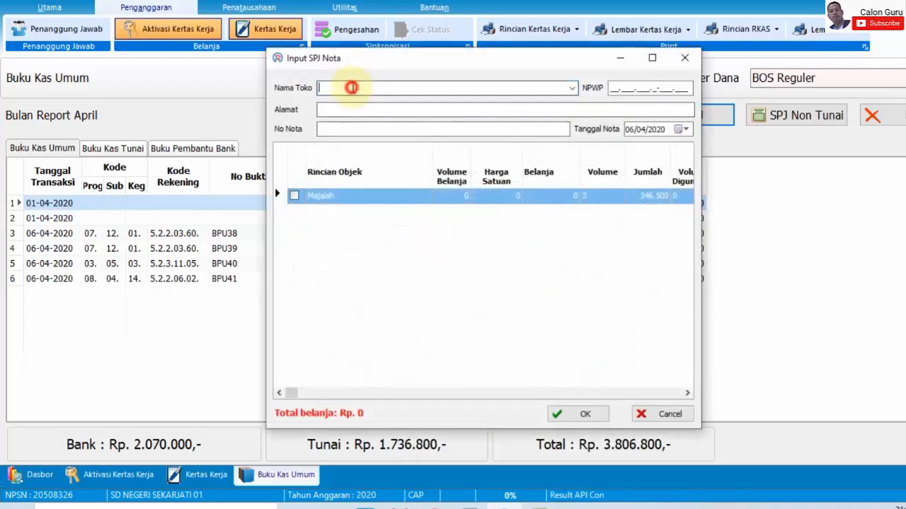
type("UD Mustika Jati")
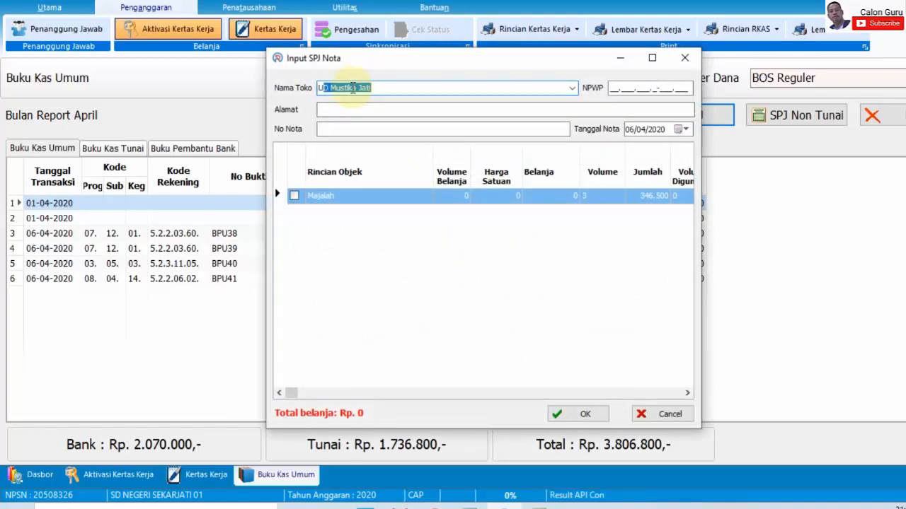
left_click(379, 89)
left_click_drag(374, 89, 266, 79)
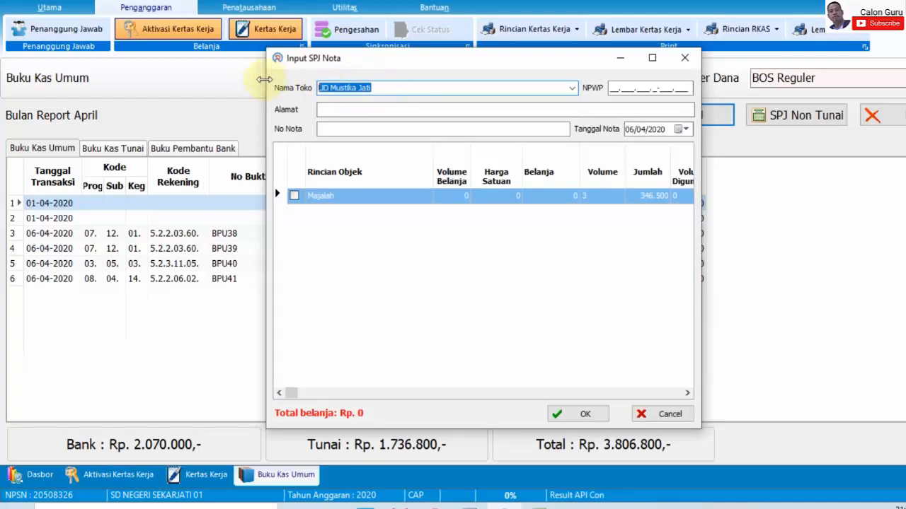
type("K")
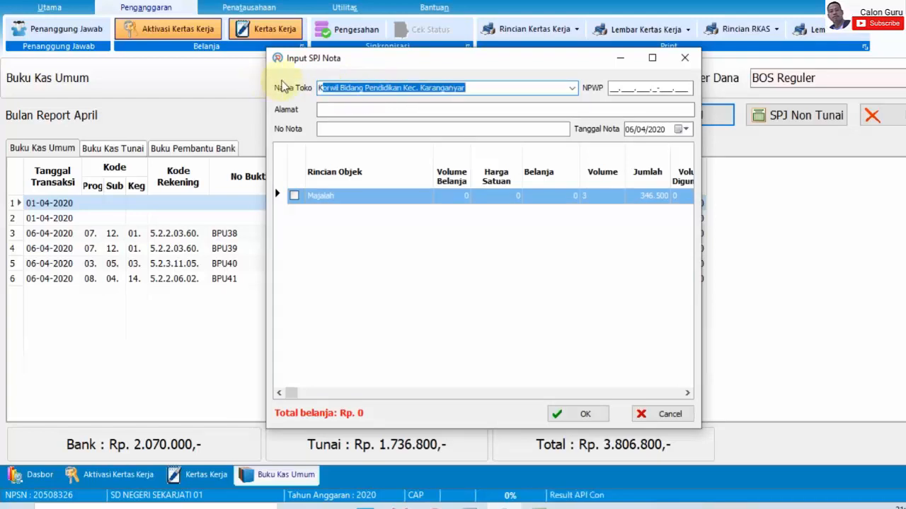
left_click(472, 87)
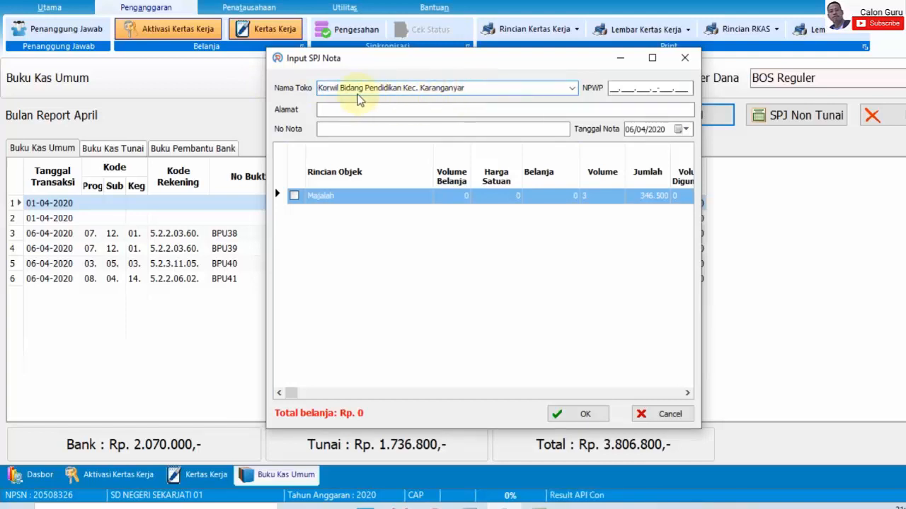
Fill in the shop's address in Alamat and set the note's No Nota to .../04/2020
left_click(375, 110)
type("Karanganyar")
key("Tab")
left_click(372, 129)
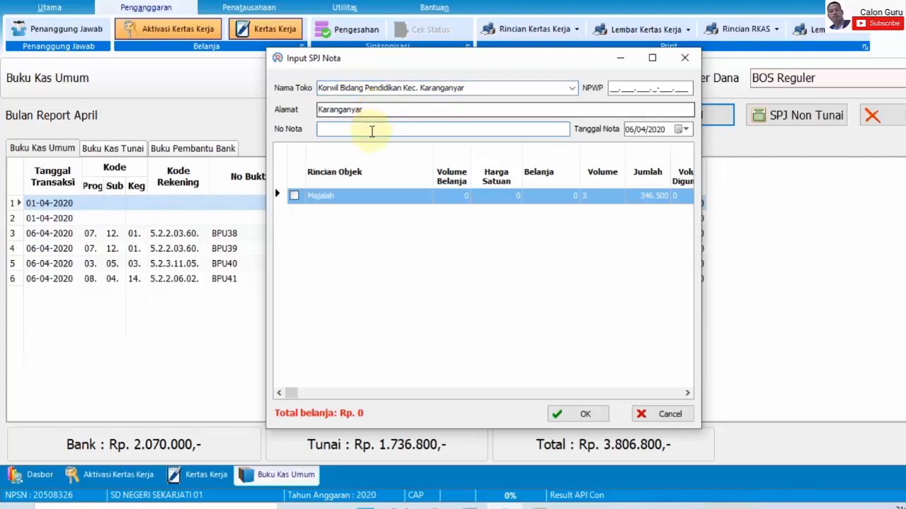
type("..")
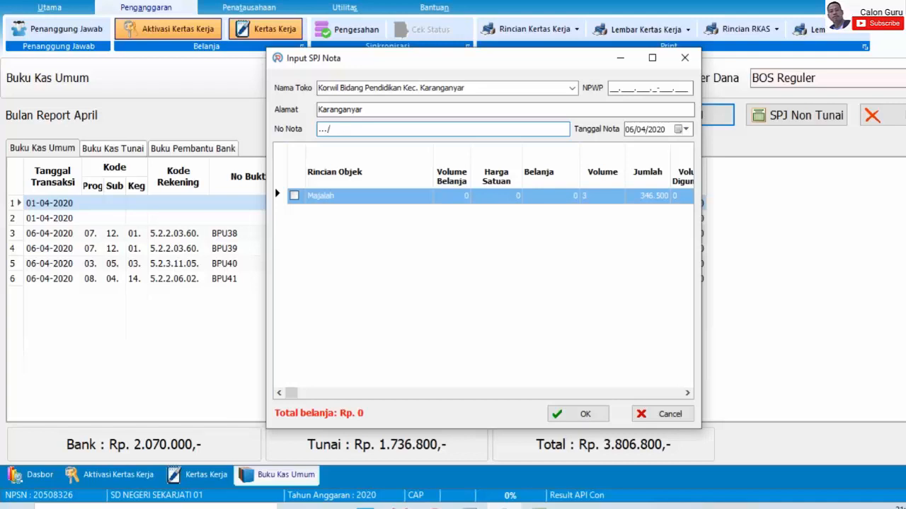
type("./04/2020")
Include the Majalah item in the SPJ note and check its Volume Belanja, Harga Satuan and Jumlah
left_click(294, 197)
left_click(488, 325)
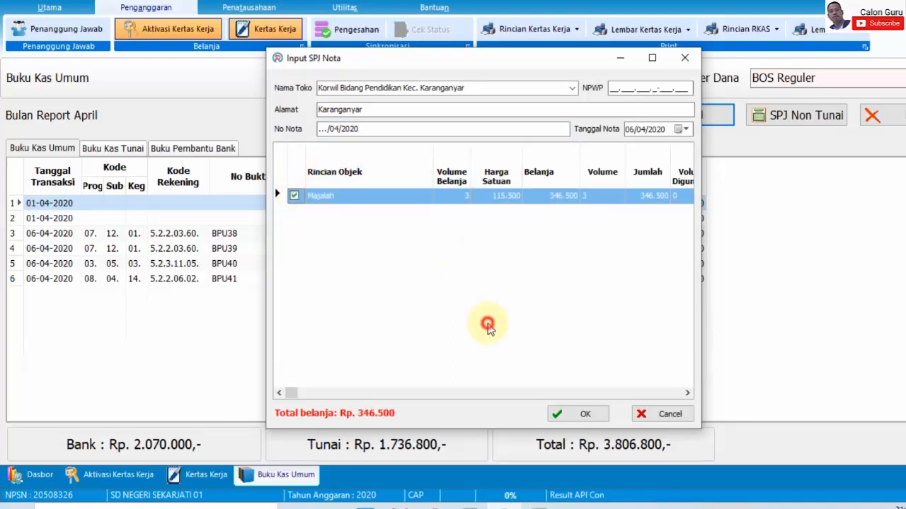
left_click(460, 194)
left_click(494, 192)
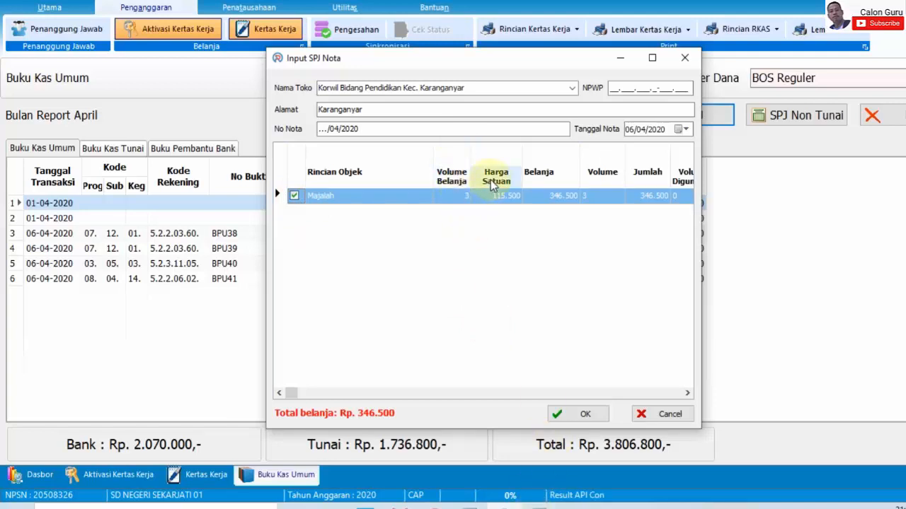
left_click(655, 203)
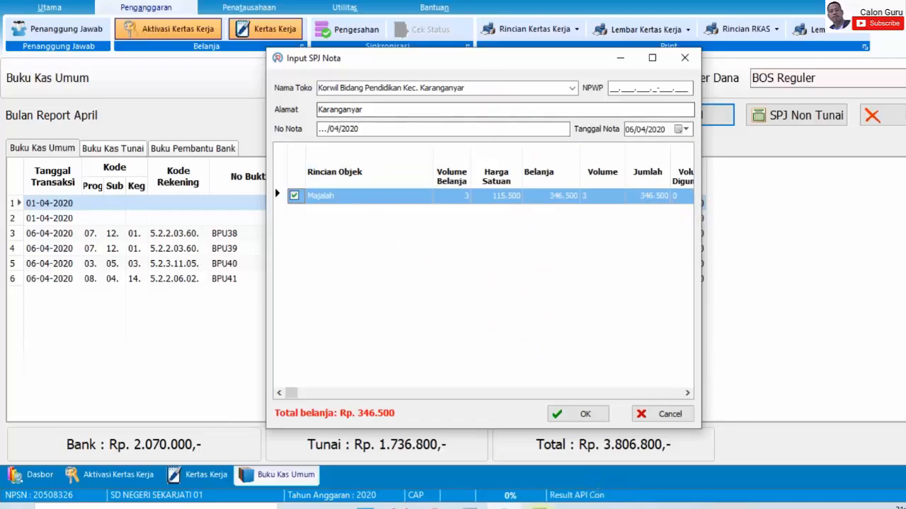
Check the Majalah row's April Volume and Jumlah under Triwulan II in the Excel RKAS sheet
left_click(540, 507)
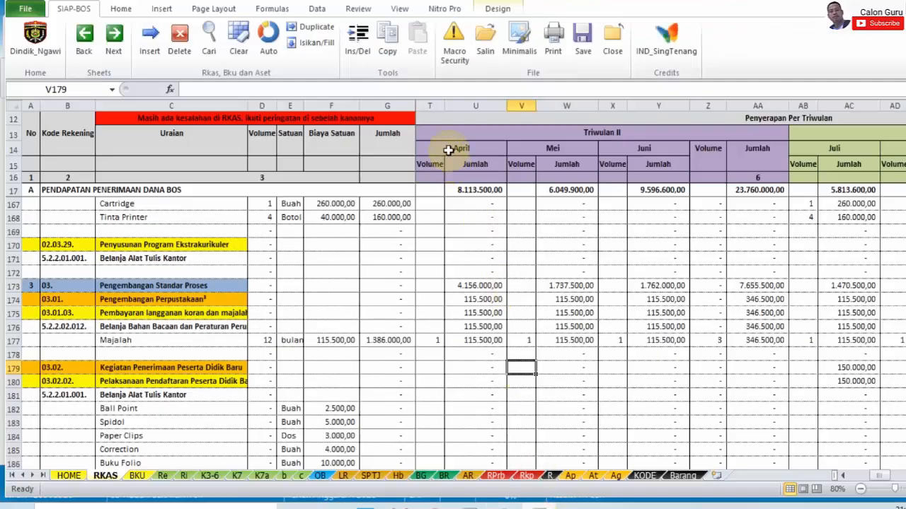
left_click_drag(429, 105, 643, 124)
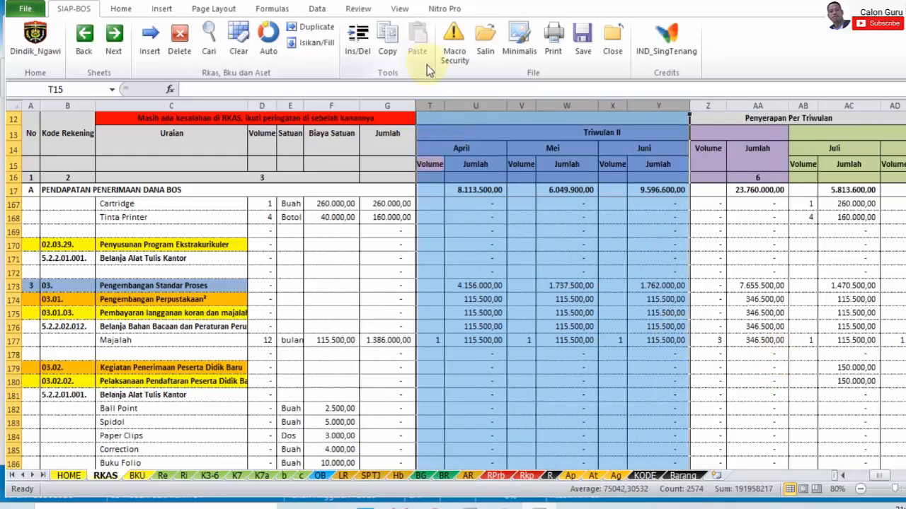
left_click(434, 100)
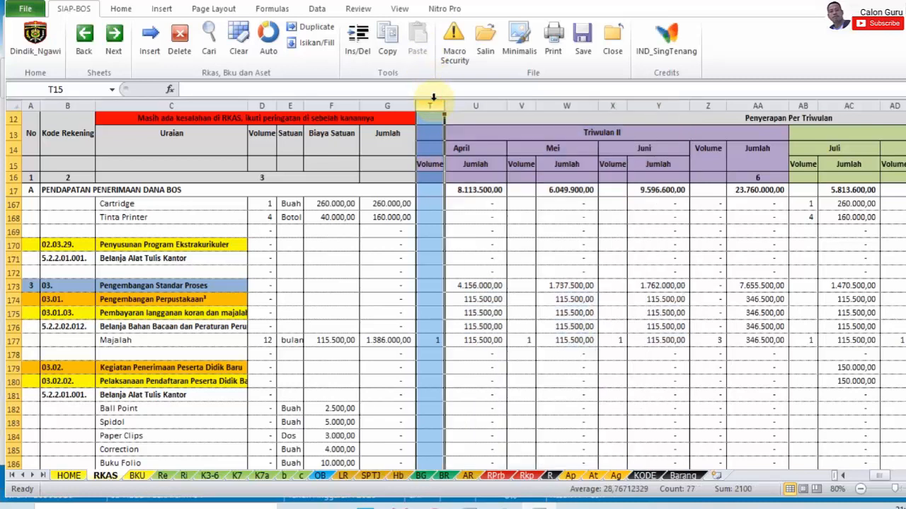
left_click_drag(433, 99, 466, 104)
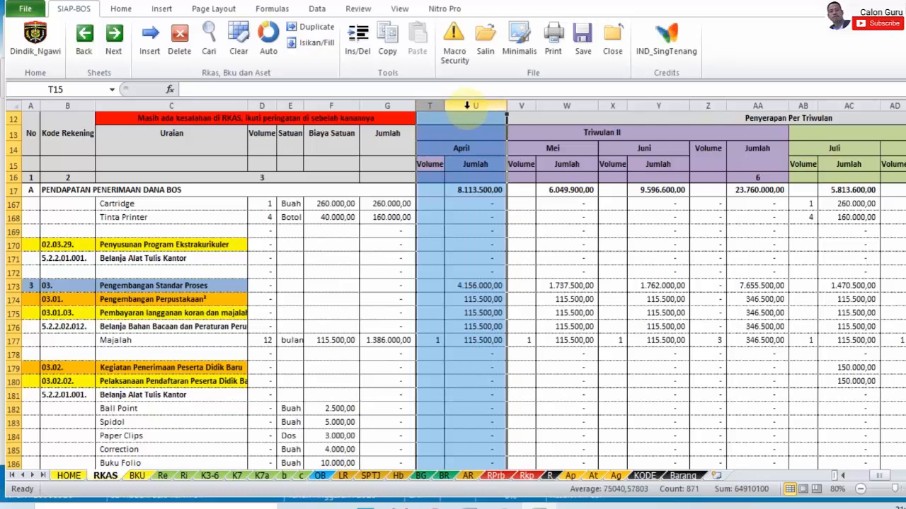
left_click(433, 340)
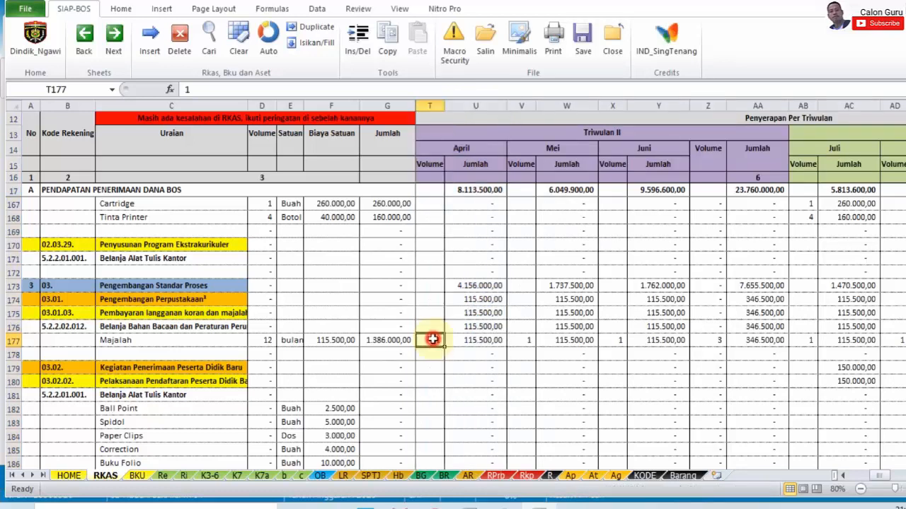
left_click(483, 339)
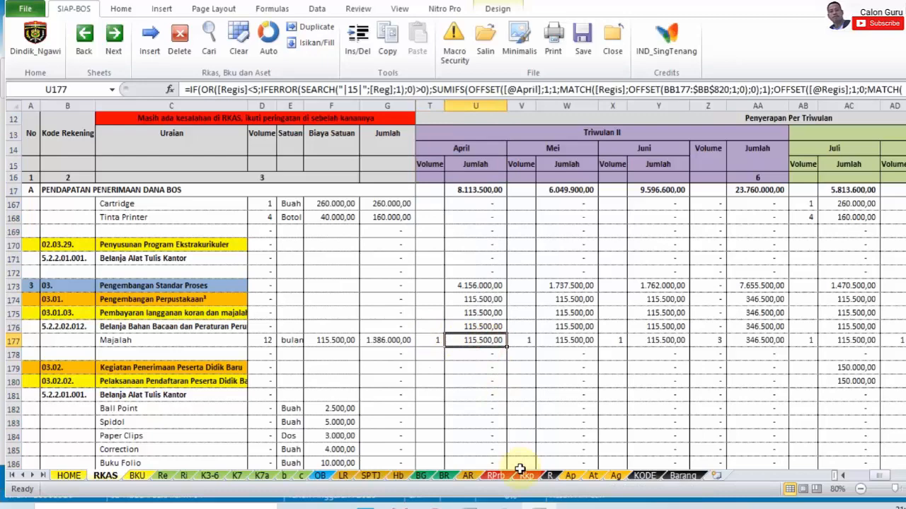
Set the Majalah item's Volume Belanja to 1 in the ARKAS SPJ note and check its Harga Satuan
left_click(507, 507)
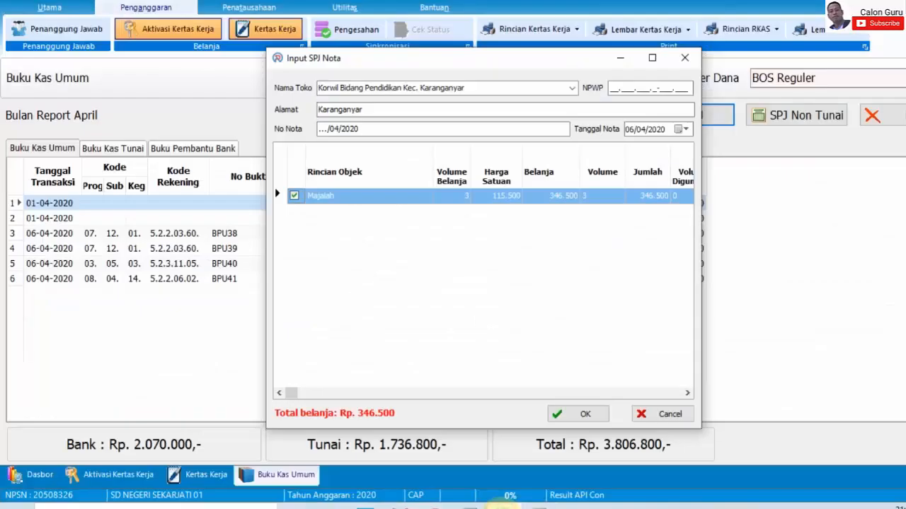
left_click(543, 1)
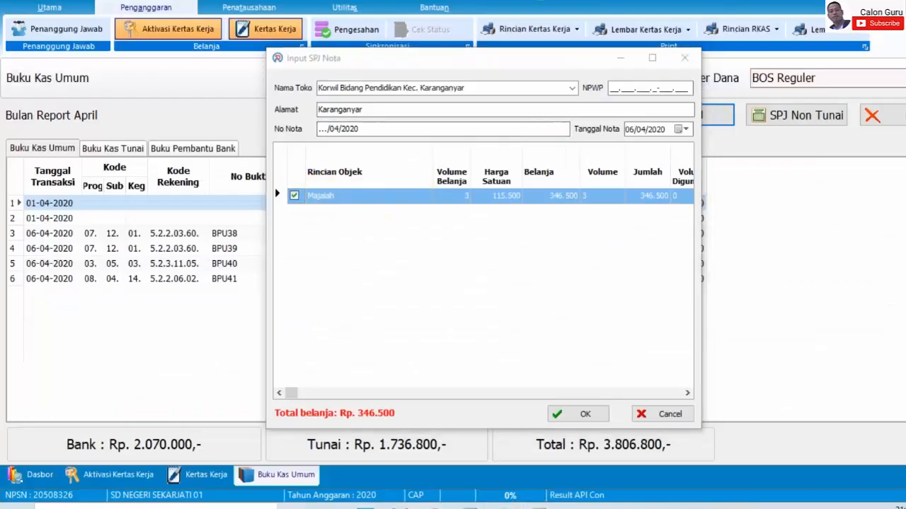
left_click(481, 196)
left_click(460, 197)
type("3")
double_click(465, 196)
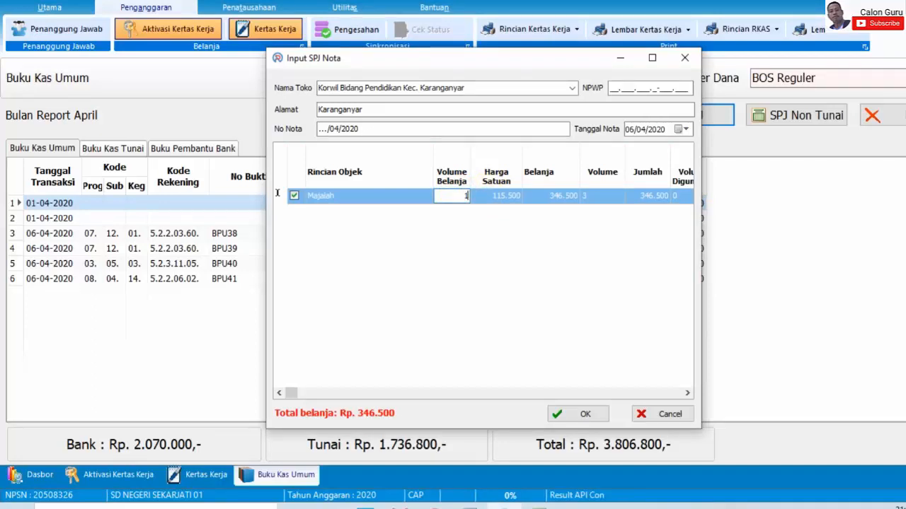
left_click(484, 195)
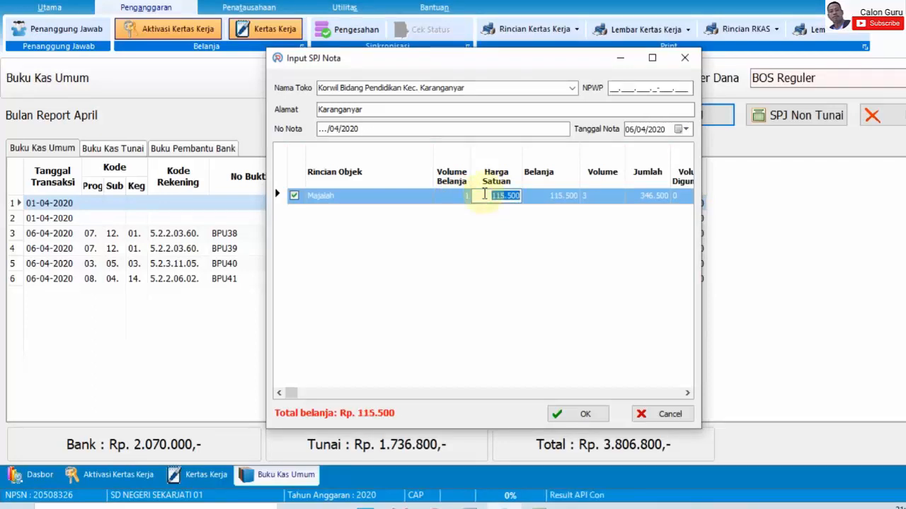
left_click(465, 266)
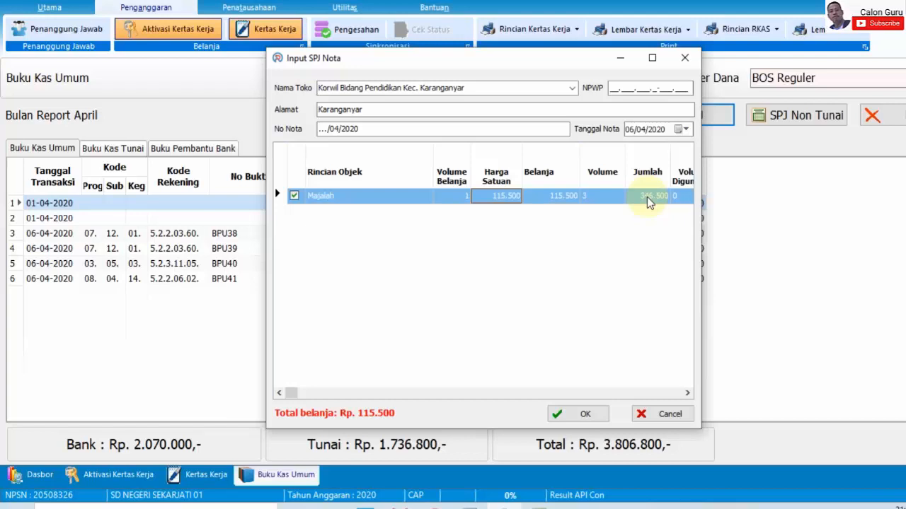
Confirm the SPJ note, turn off Menggunakan Pajak and save the magazine subscription SPJ entry
left_click(585, 416)
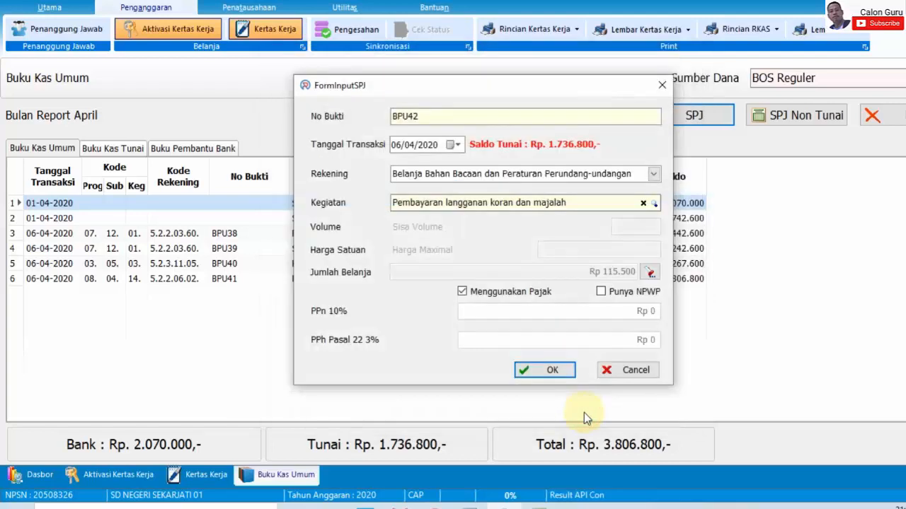
left_click(462, 292)
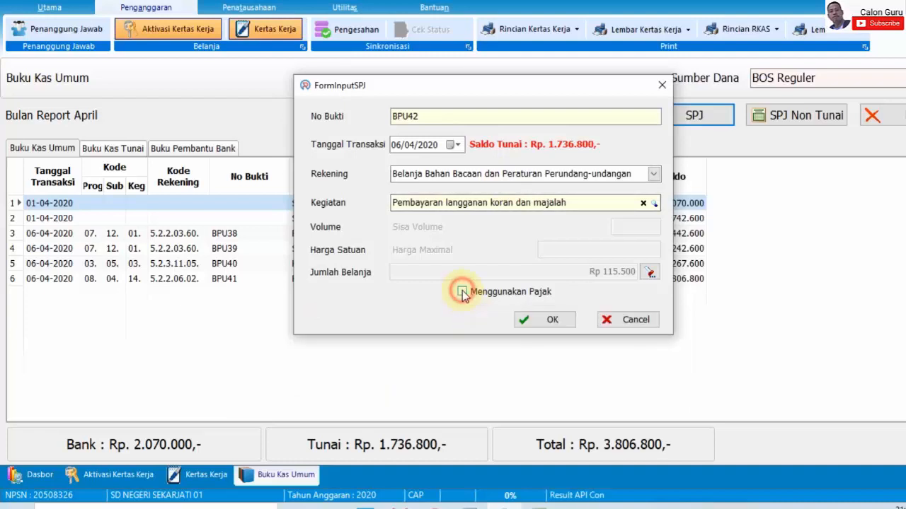
left_click(534, 322)
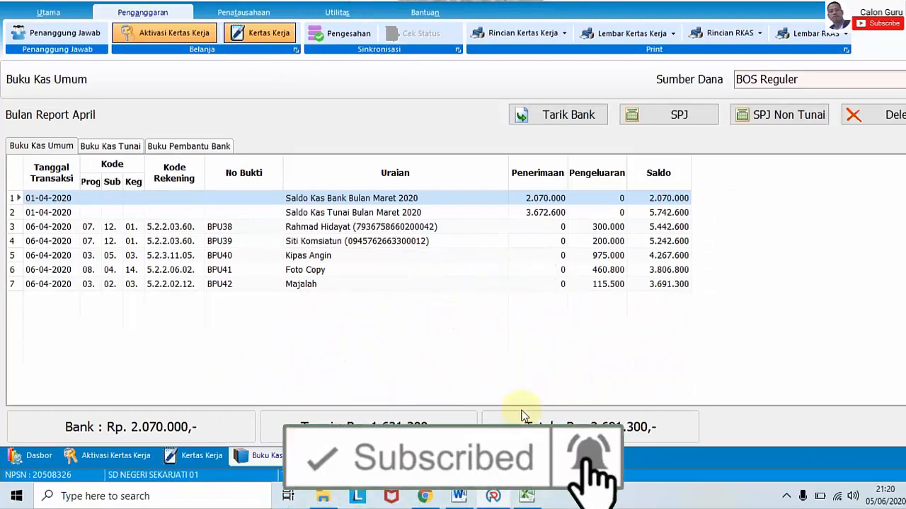
Examine the Kipas Angin row in the Excel RKAS sheet for its account and planned volume
left_click(527, 498)
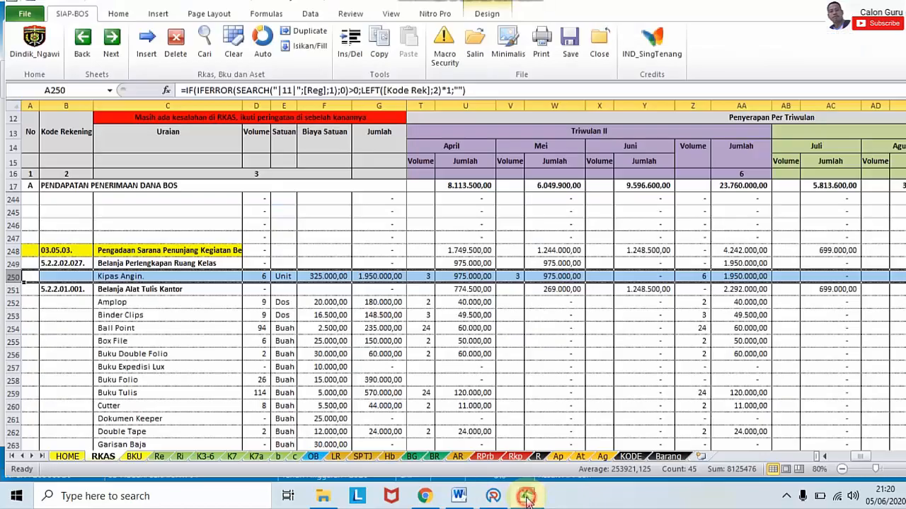
left_click(112, 276)
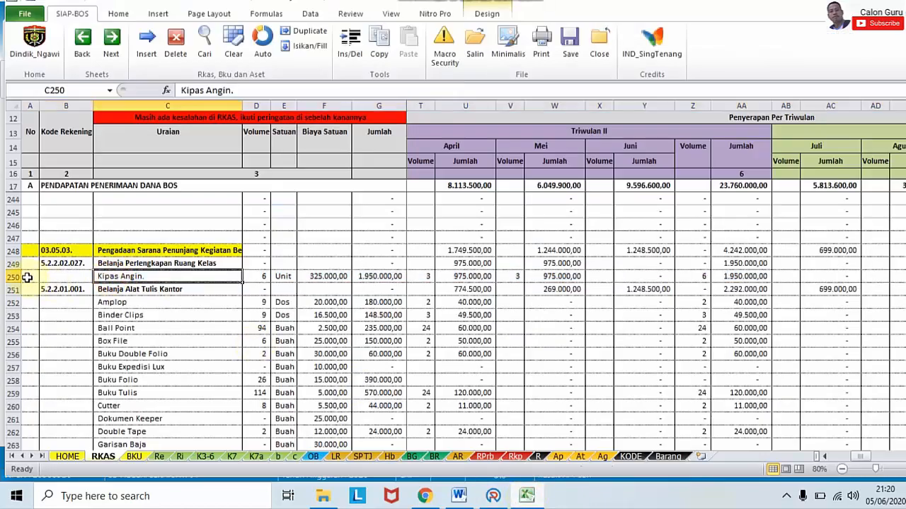
left_click(13, 276)
left_click(125, 276)
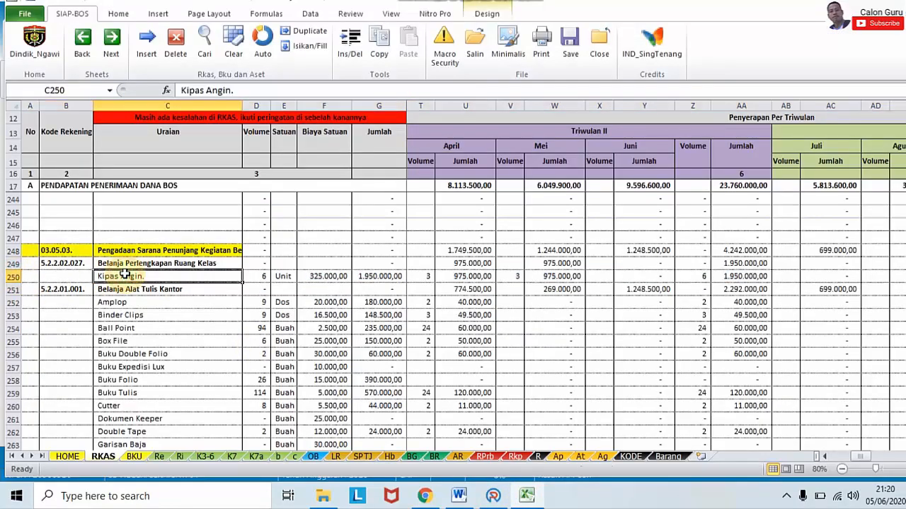
left_click(255, 276)
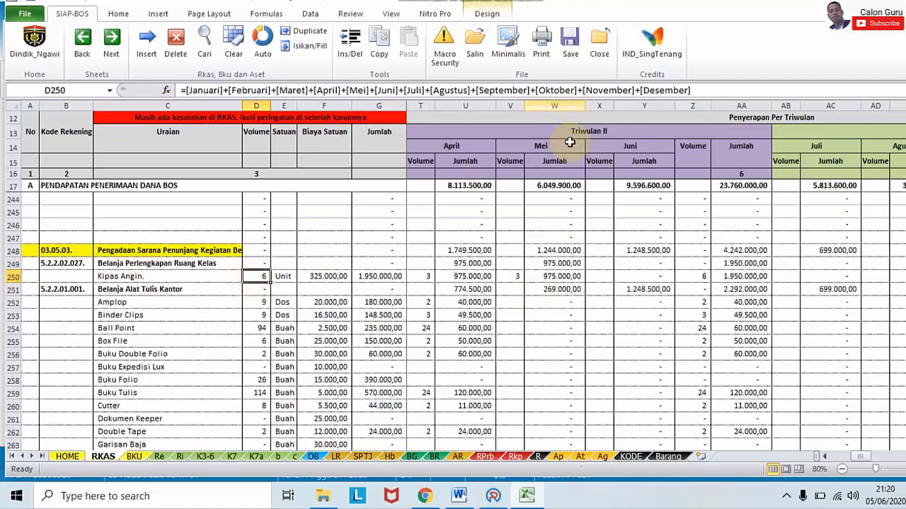
Compare the Kipas Angin row's April and Mei volumes under Triwulan II in the Excel RKAS sheet
left_click(427, 276)
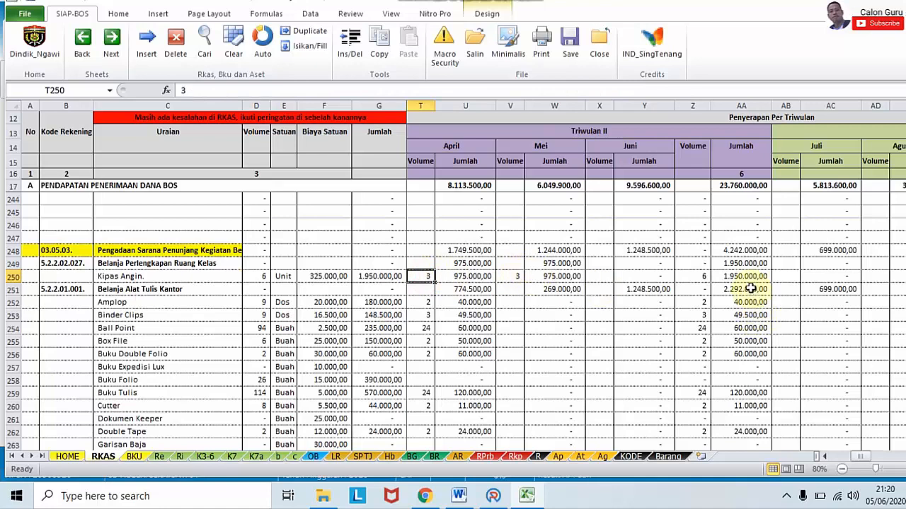
left_click(693, 276)
left_click(512, 277)
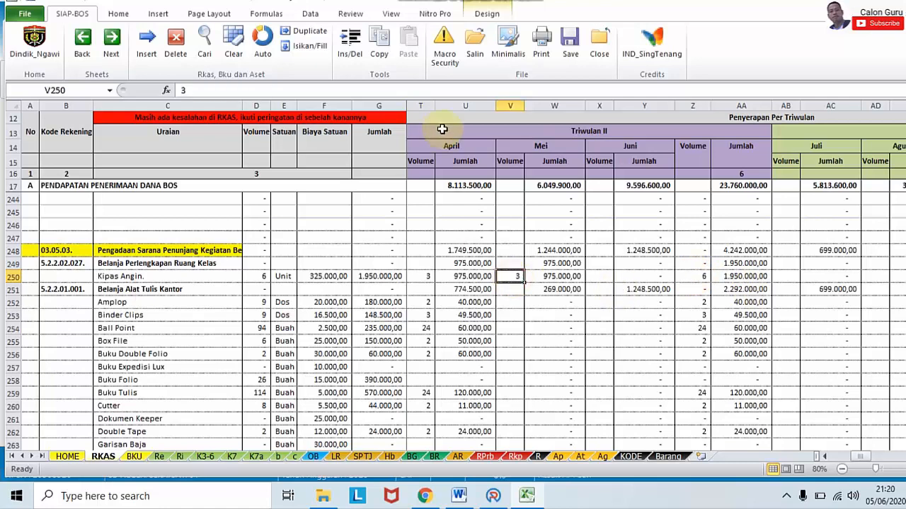
left_click_drag(421, 105, 450, 106)
left_click(499, 263)
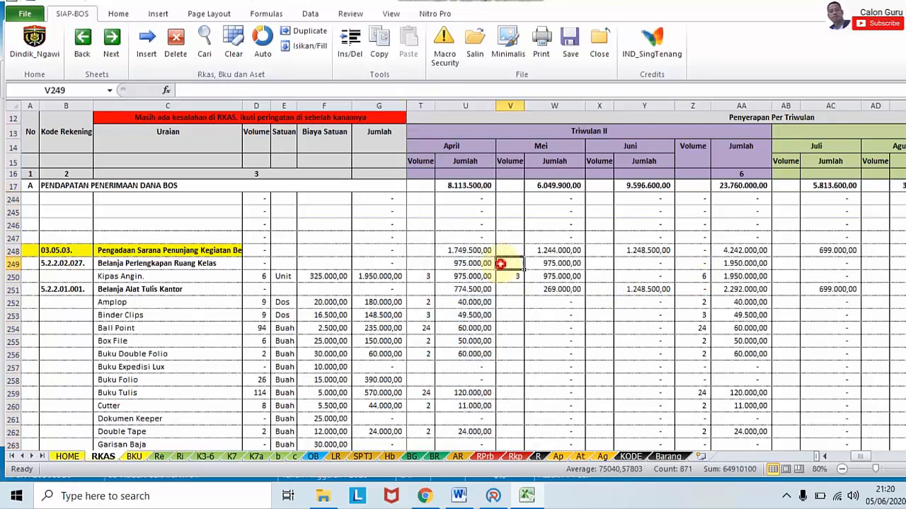
left_click(421, 277)
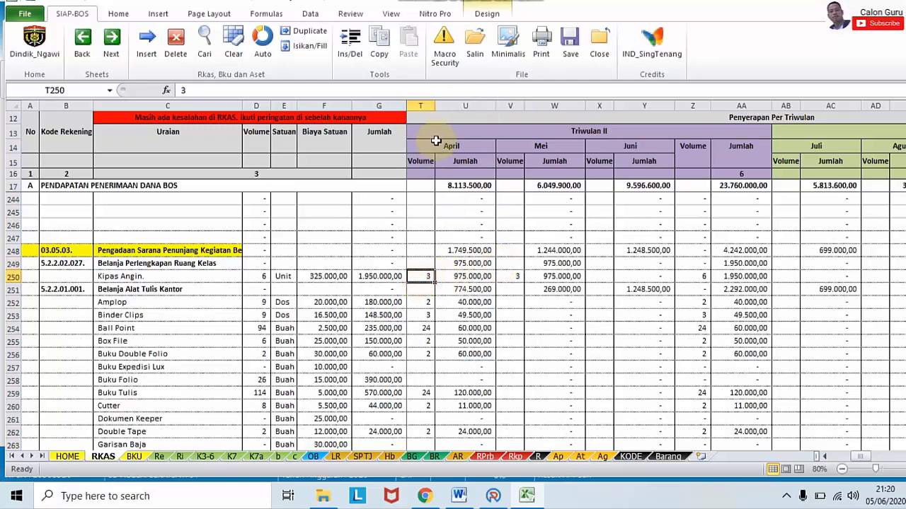
Switch to ARKAS, start a new cash SPJ entry and set its Tanggal Transaksi to 08/04/2020
mouse_move(493, 499)
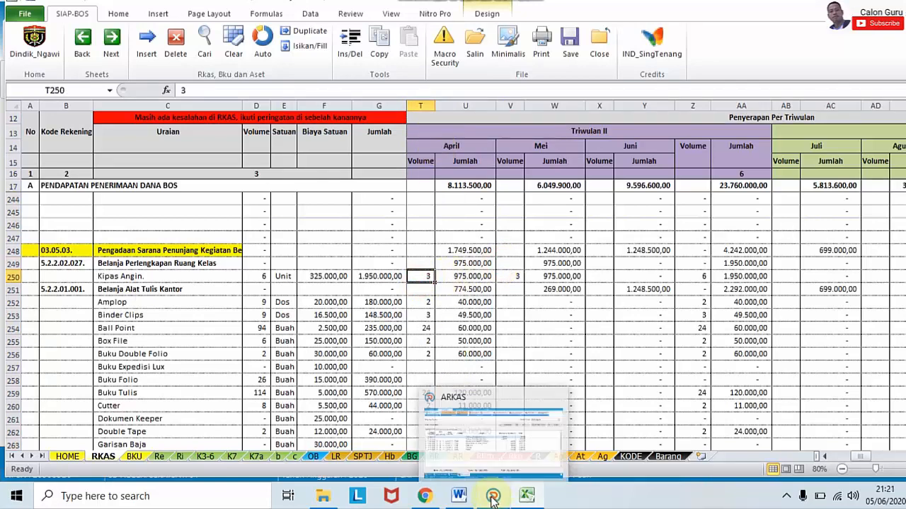
left_click(494, 499)
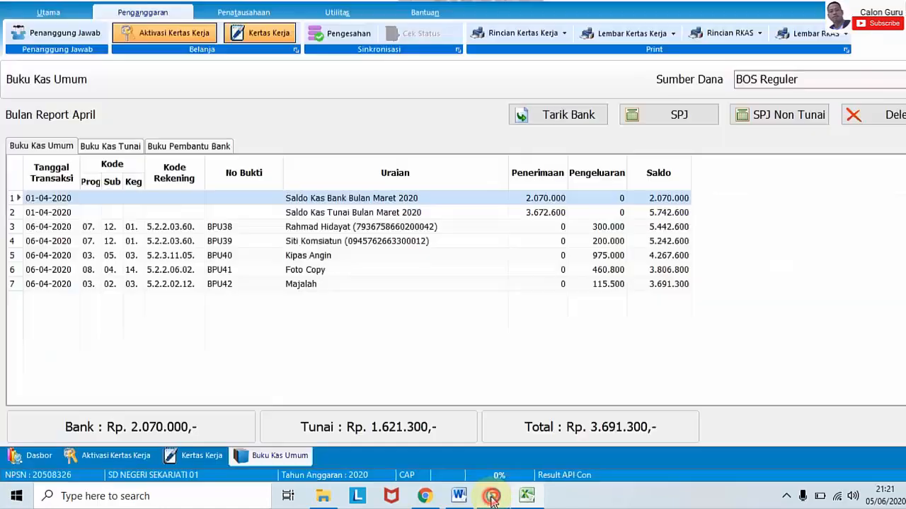
left_click(665, 117)
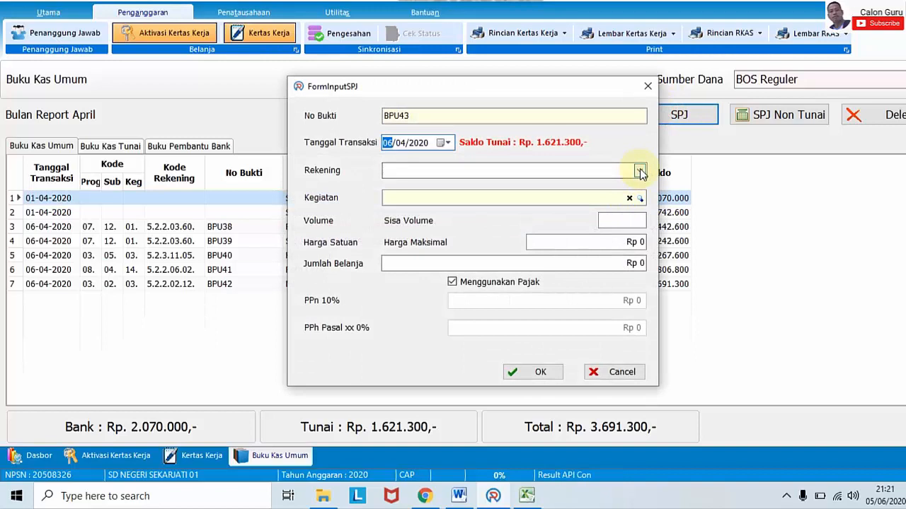
left_click(395, 147)
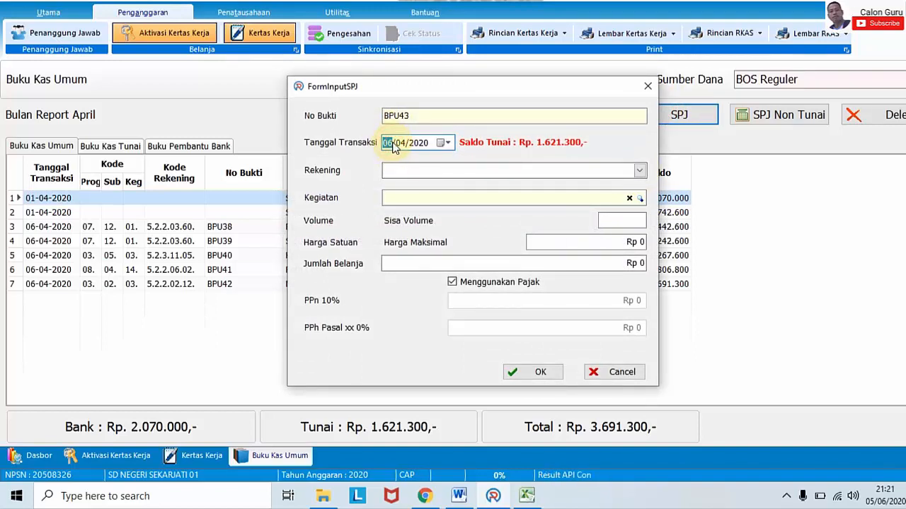
left_click(446, 142)
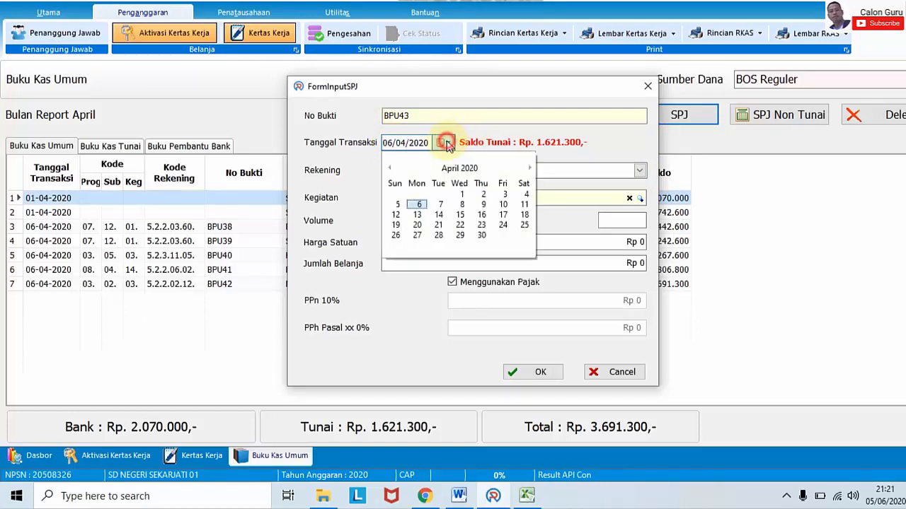
left_click(461, 204)
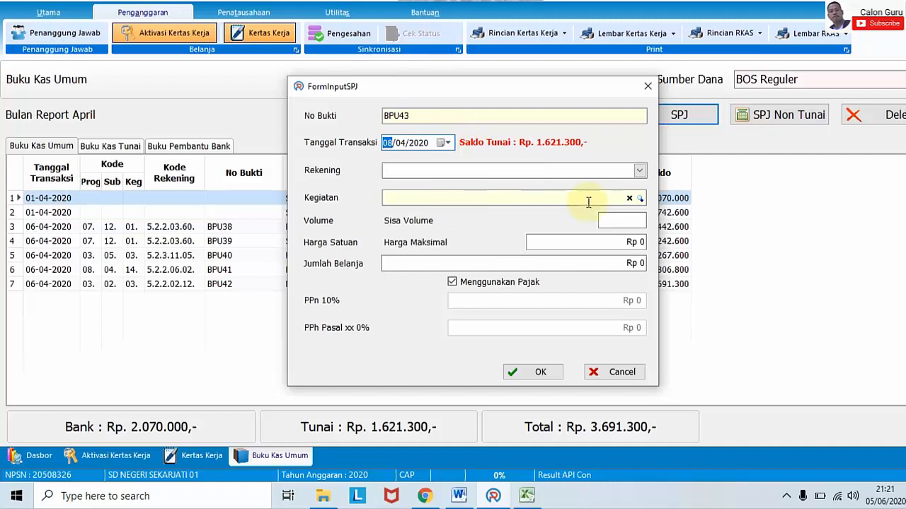
Set the SPJ entry's Rekening to Belanja Modal Pendingin Ruangan and its Kegiatan to 03.05.03. Pengadaan Sarana Penunjang Kegiatan Belajar Mengajar
left_click(639, 171)
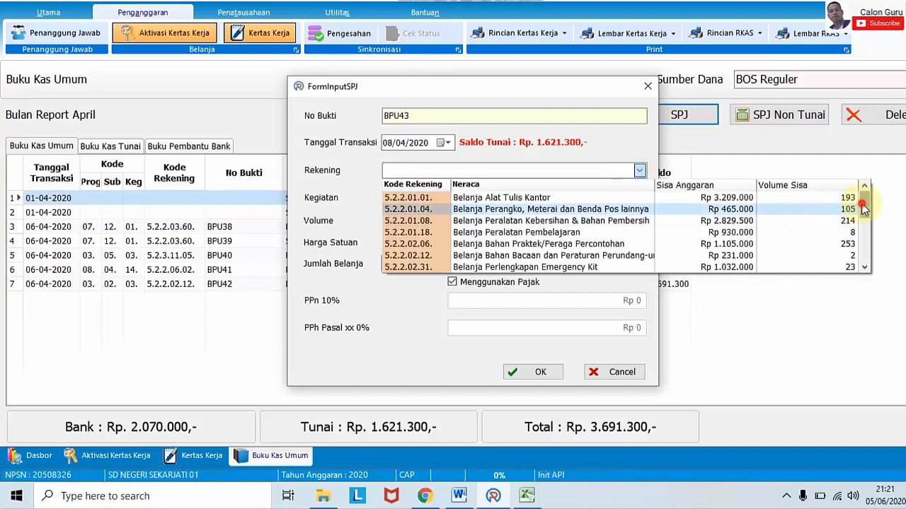
scroll(861, 206, "down", 1)
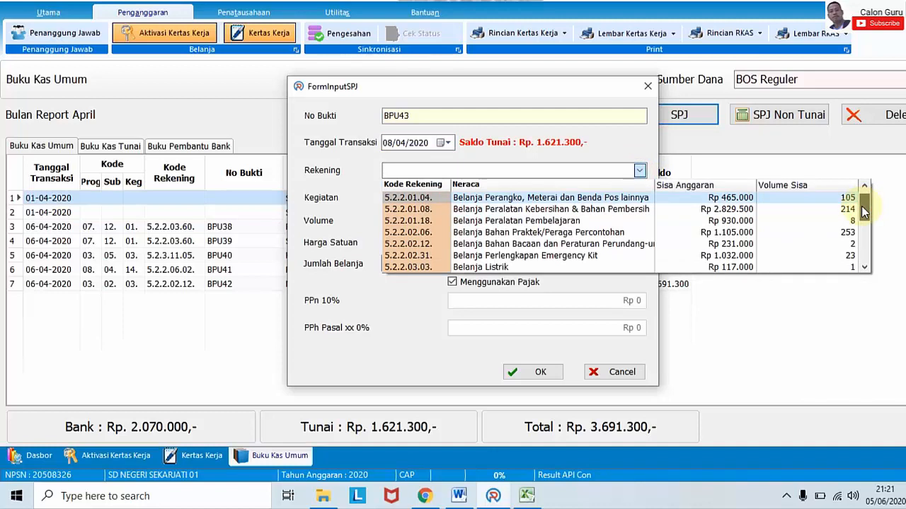
left_click_drag(862, 209, 865, 246)
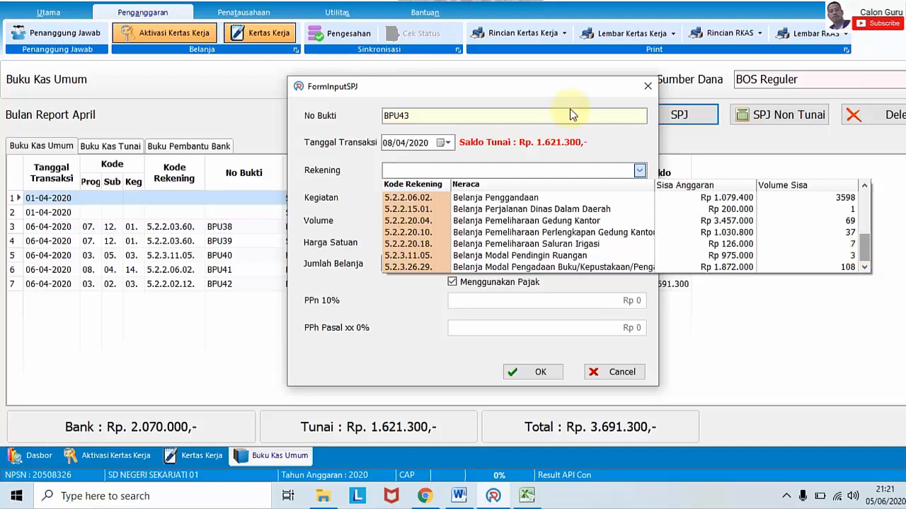
left_click(524, 2)
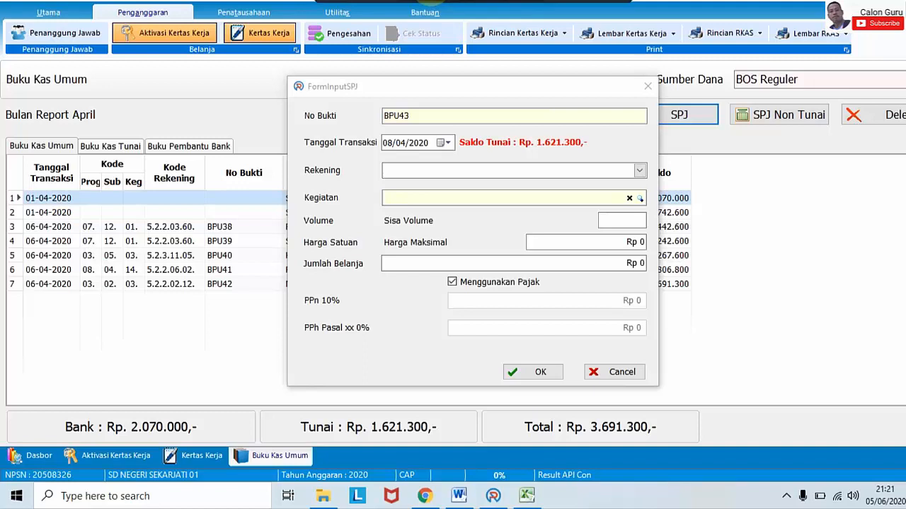
left_click(580, 192)
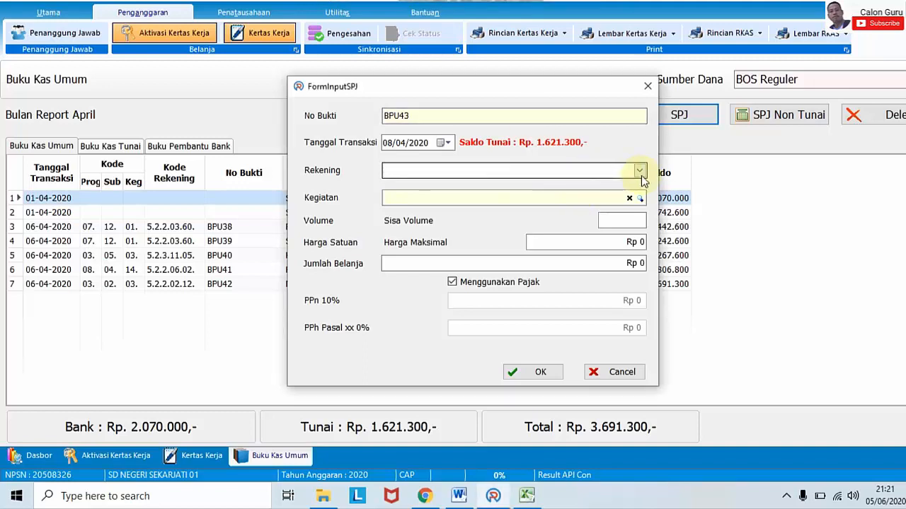
left_click(639, 172)
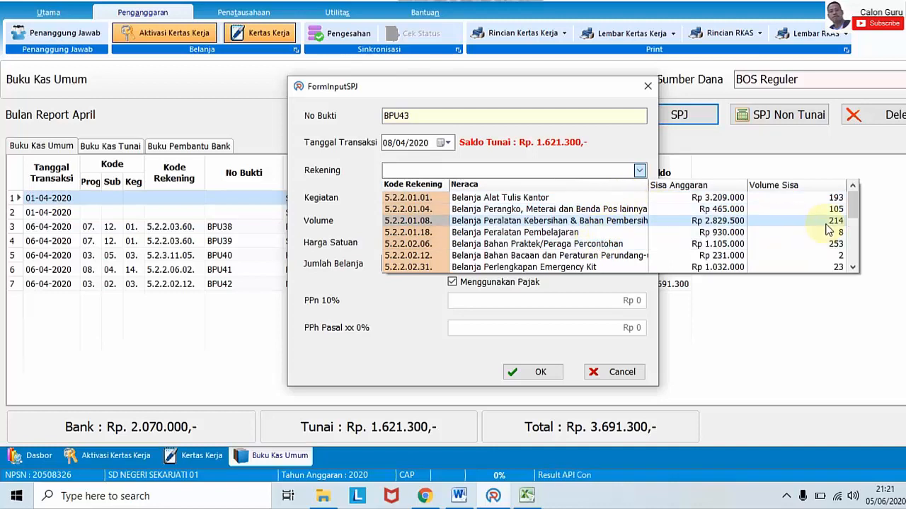
scroll(854, 221, "down", 2)
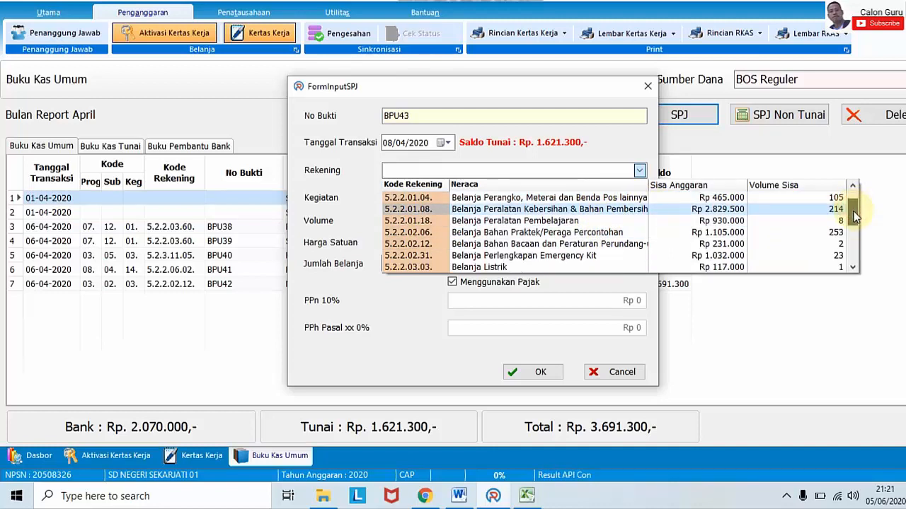
left_click_drag(853, 214, 853, 253)
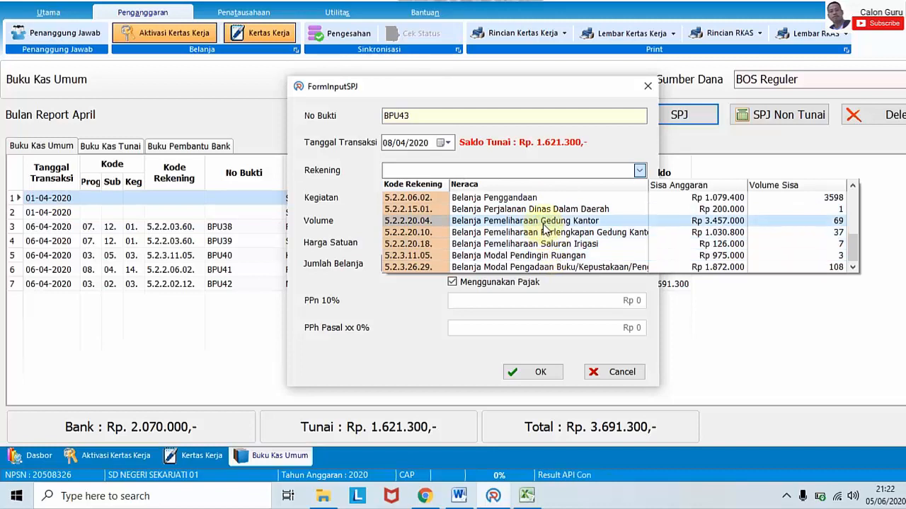
left_click(551, 256)
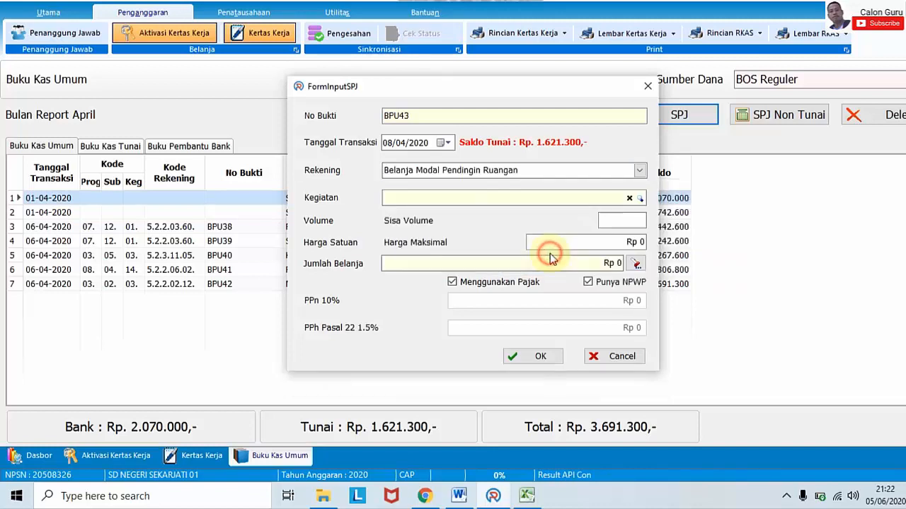
left_click(639, 199)
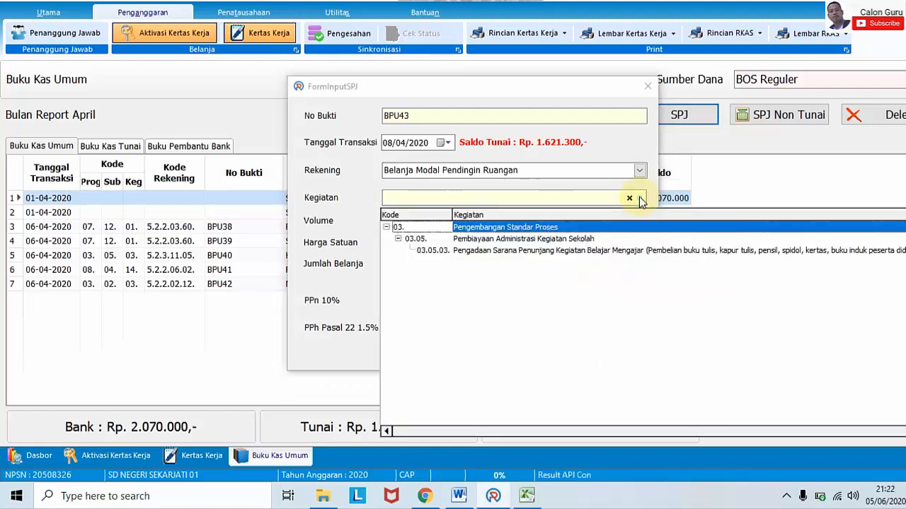
left_click(625, 251)
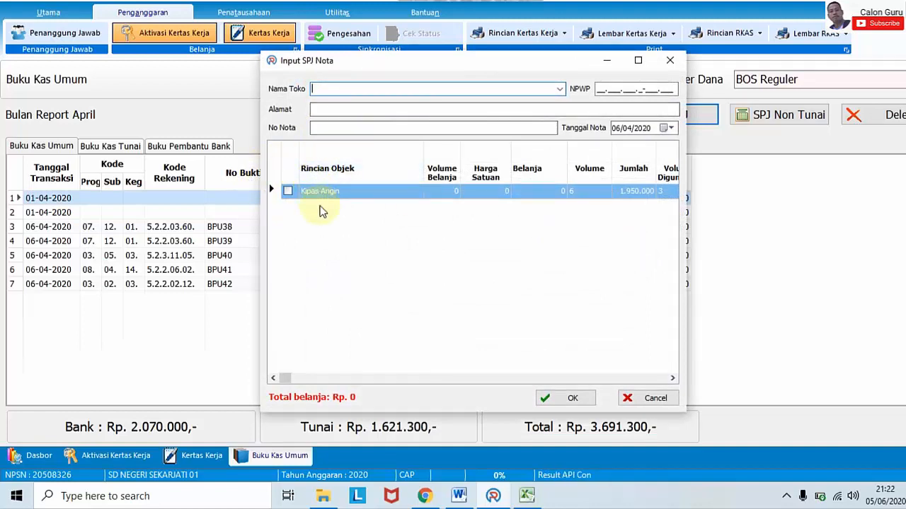
Fill in the SPJ note with Nama Toko Jaya Computer, the shop's address and No Nota ..../04/2020
left_click(318, 89)
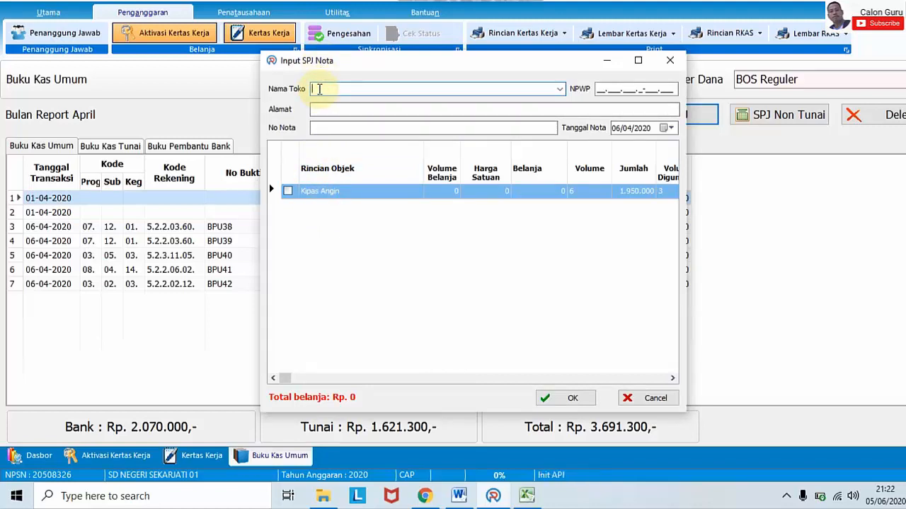
type("Jaya Computer")
left_click(370, 89)
left_click(359, 108)
type("Gendingan Widodaren")
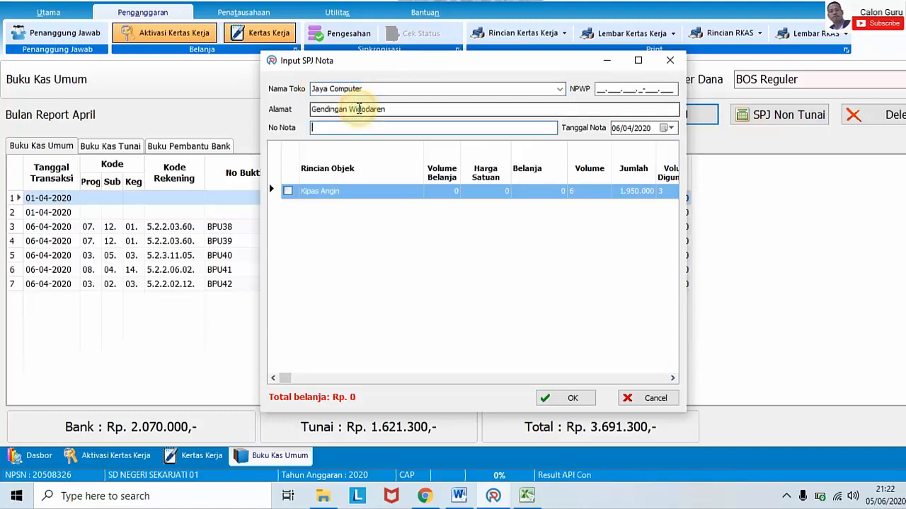
left_click(351, 128)
type("..../06")
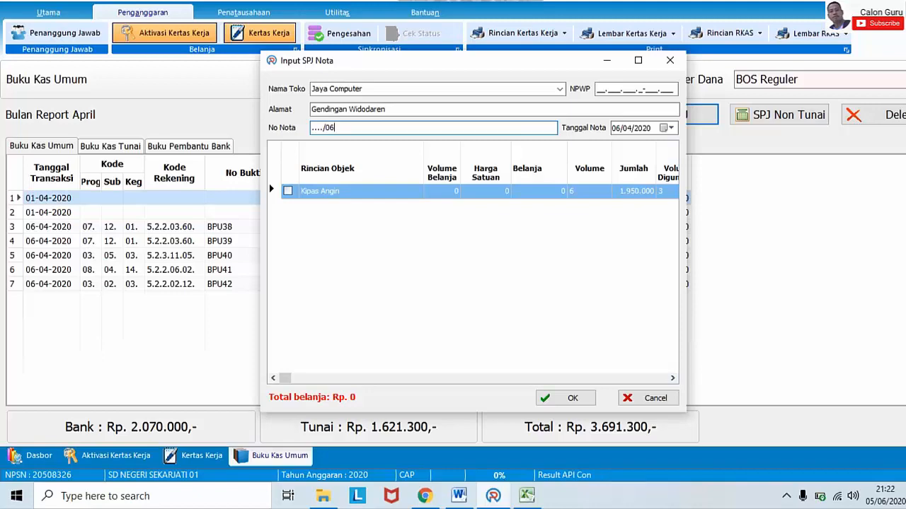
key("BackSpace")
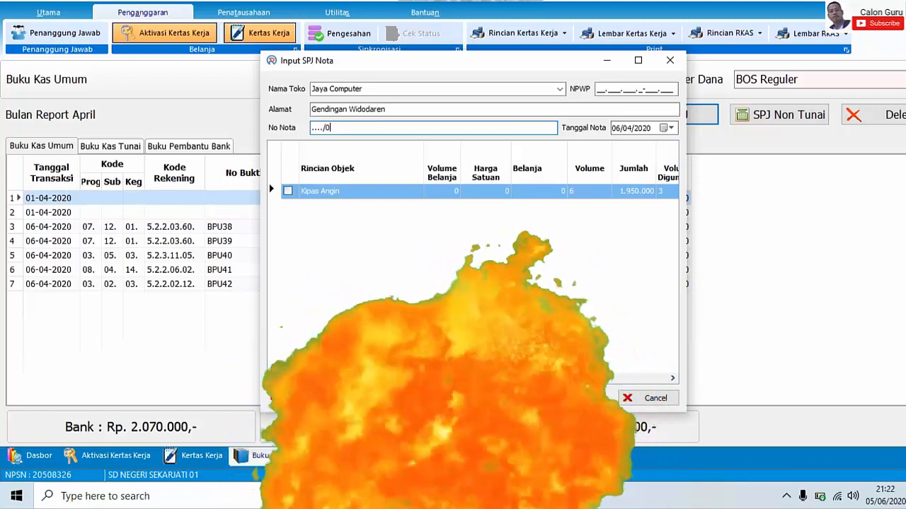
type("4/")
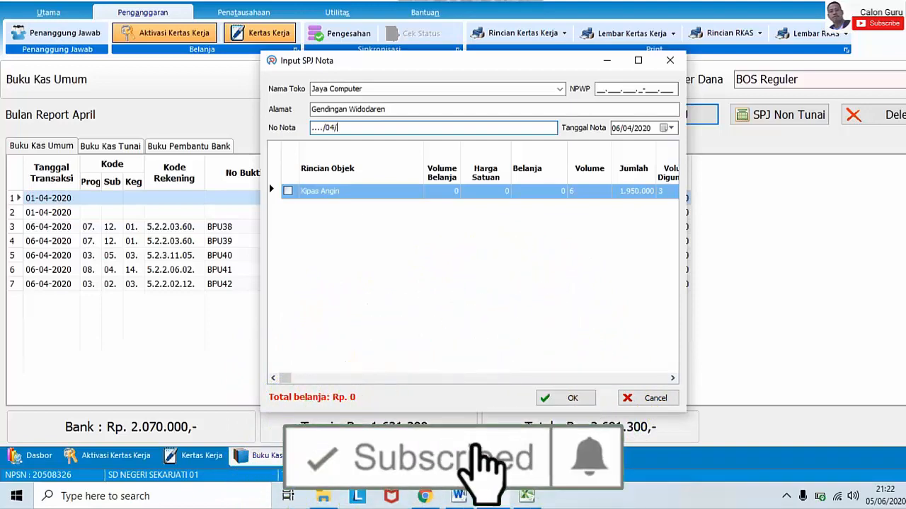
type("2020")
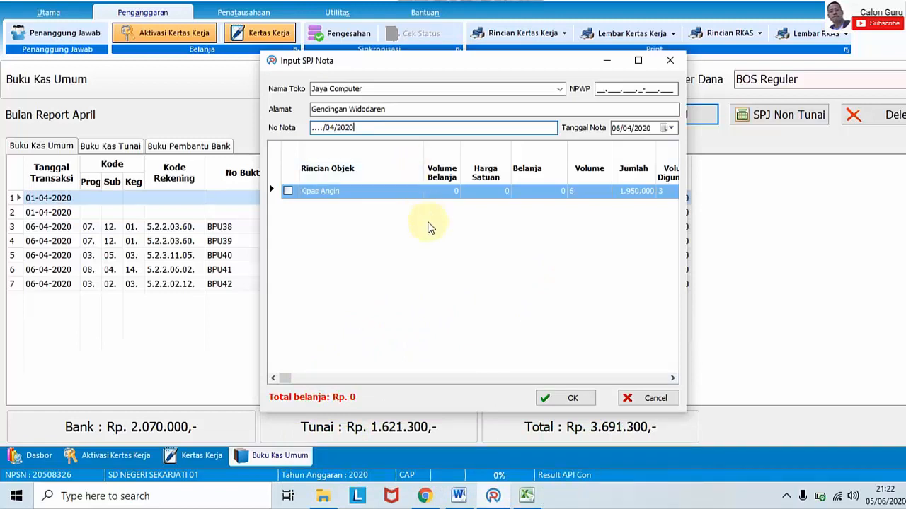
Include the Kipas Angin item in the SPJ note and check its volume against the Excel RKAS sheet
left_click(288, 192)
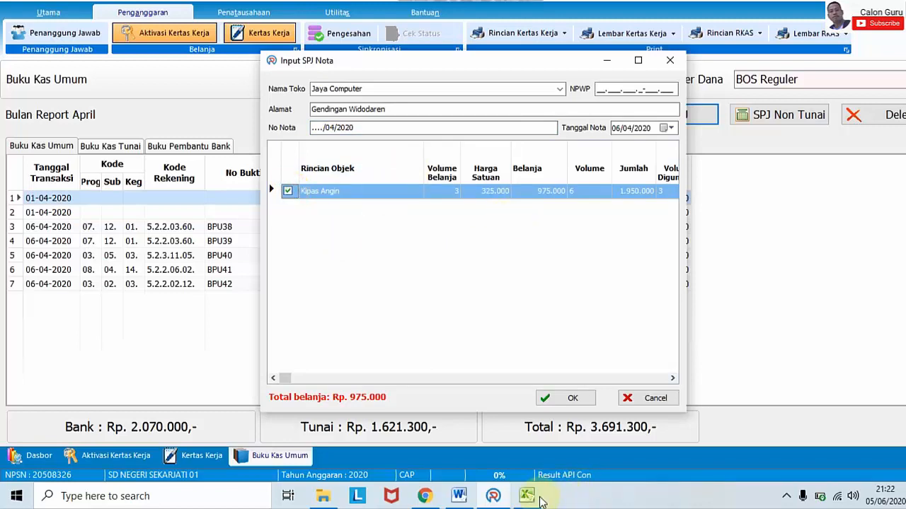
left_click(528, 497)
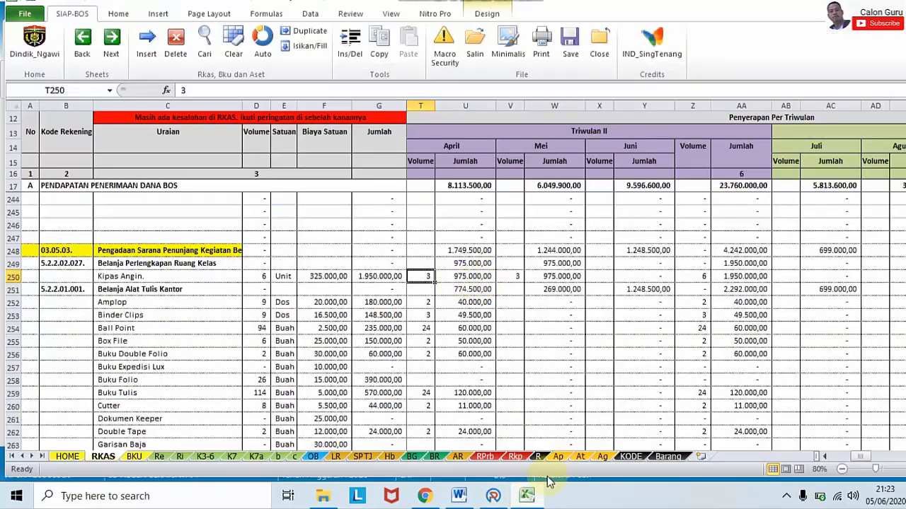
mouse_move(535, 499)
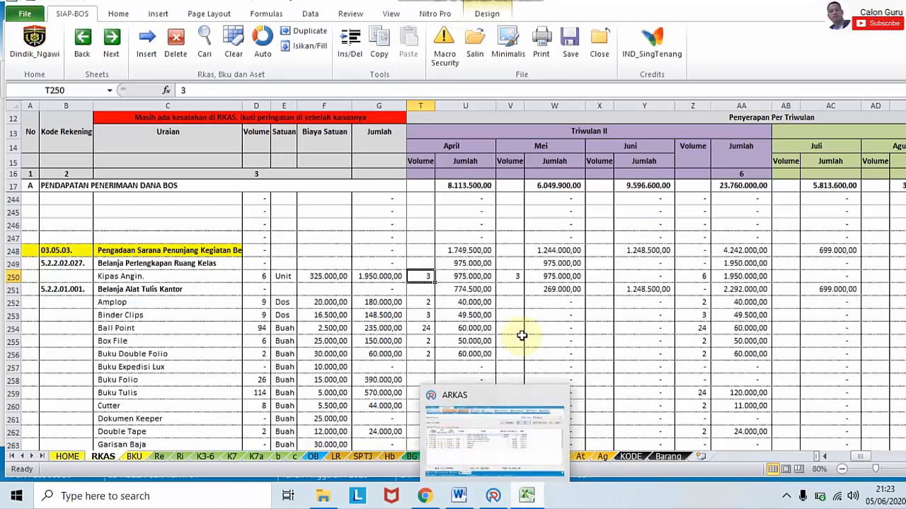
left_click(493, 496)
left_click(354, 242)
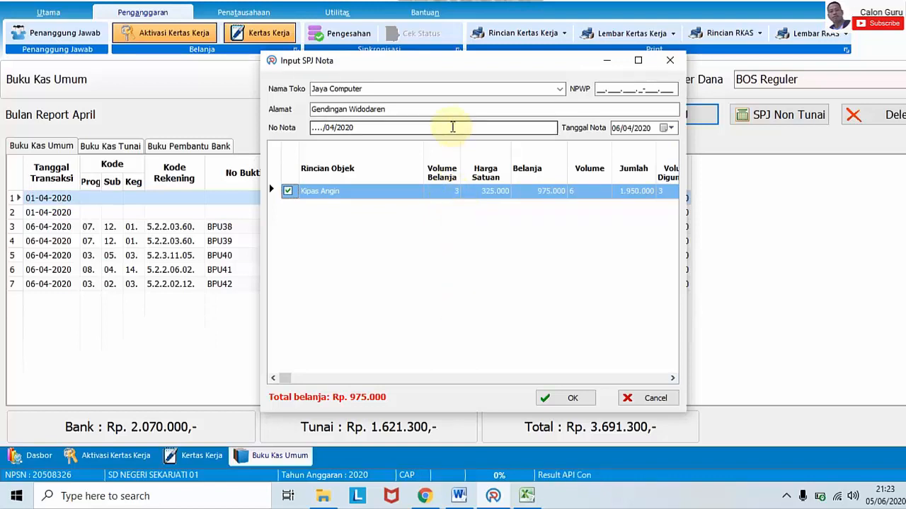
Check the Kipas Angin item's Volume Belanja and the note's Total belanja in the SPJ note
mouse_move(486, 0)
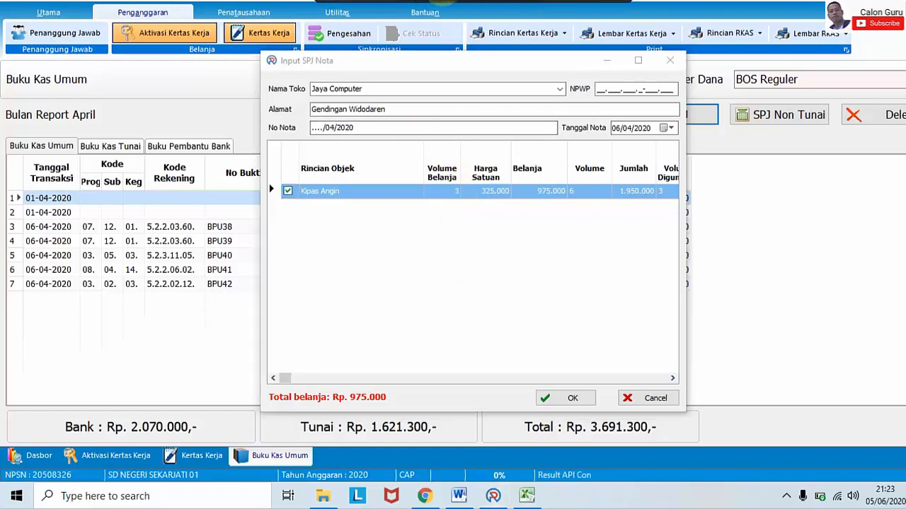
left_click(471, 264)
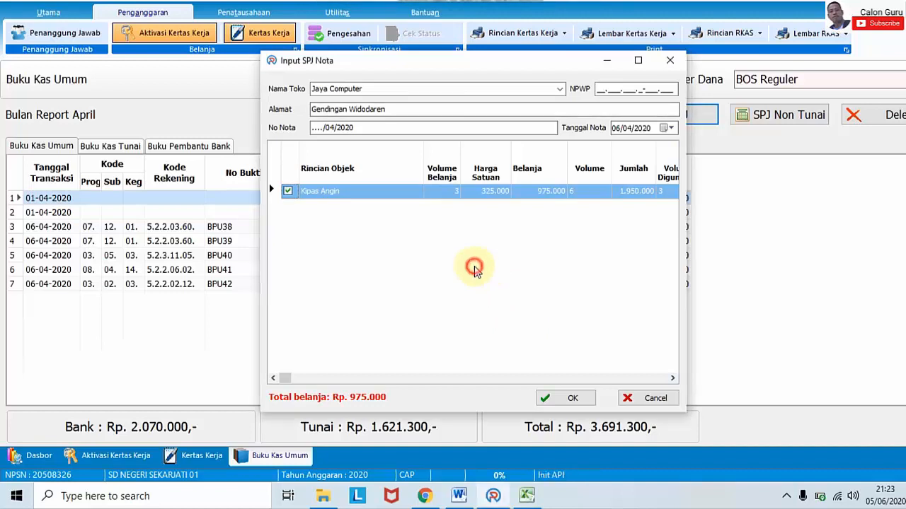
left_click(456, 193)
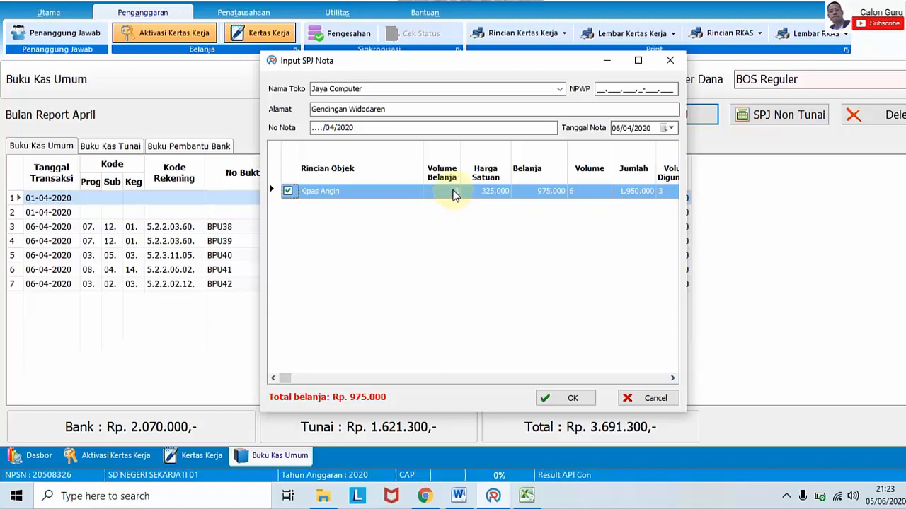
left_click(452, 191)
left_click(452, 191)
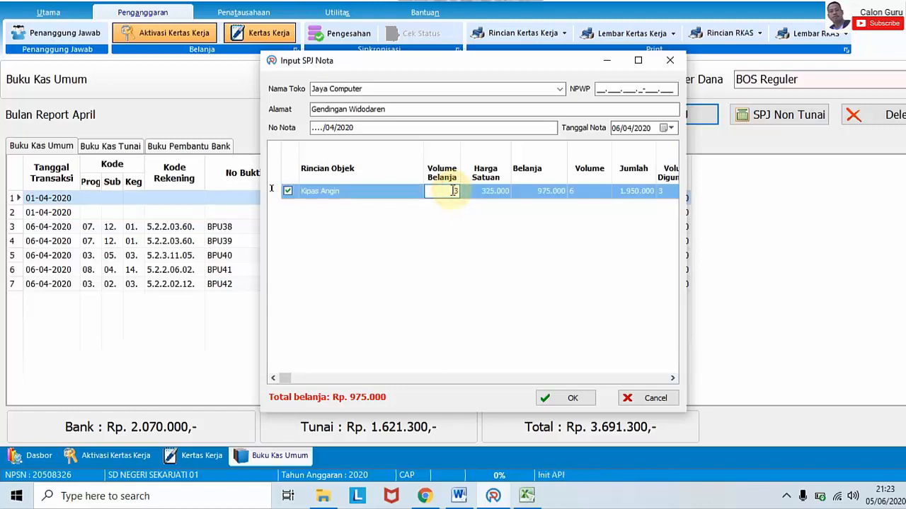
left_click(480, 305)
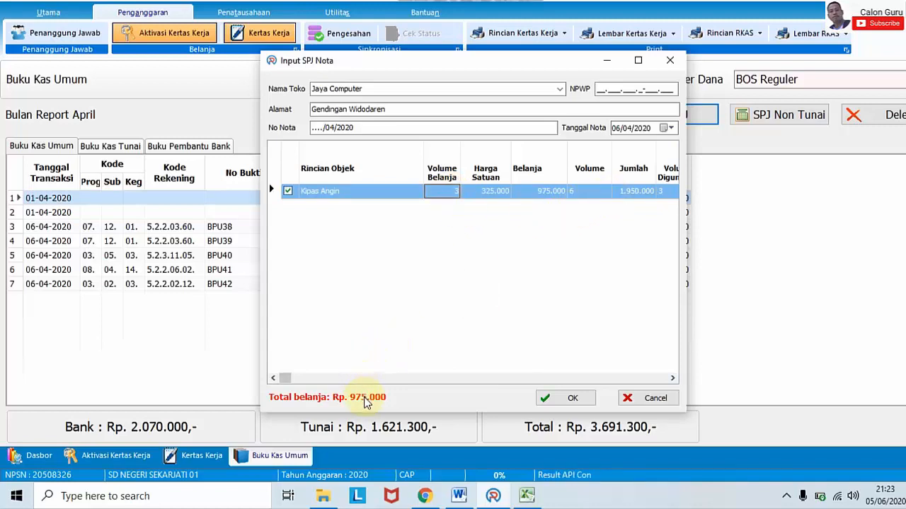
left_click(614, 213)
Confirm the SPJ note, turn off Menggunakan Pajak and save the Kipas Angin SPJ entry
left_click(574, 397)
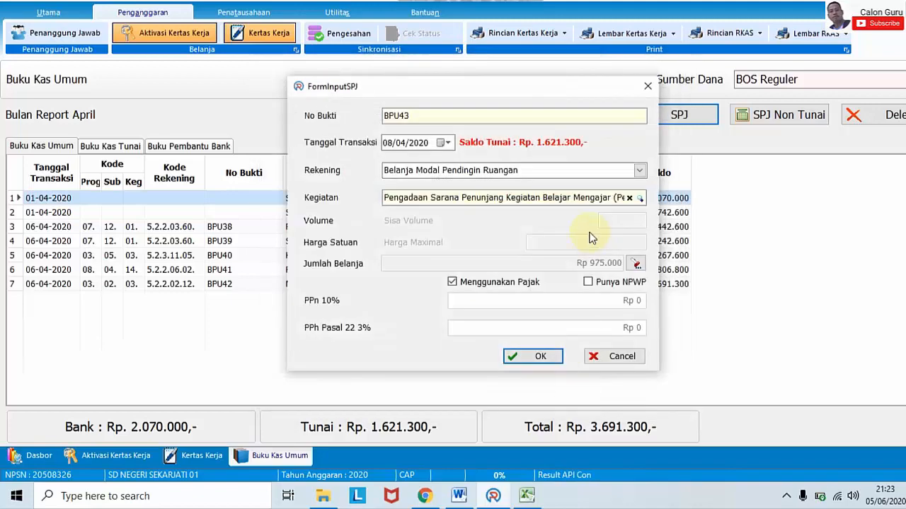
left_click(452, 282)
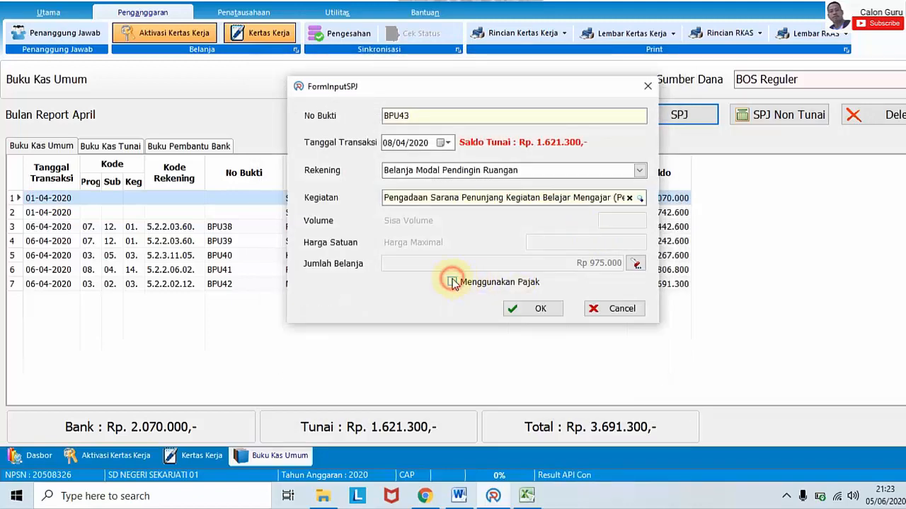
left_click(543, 309)
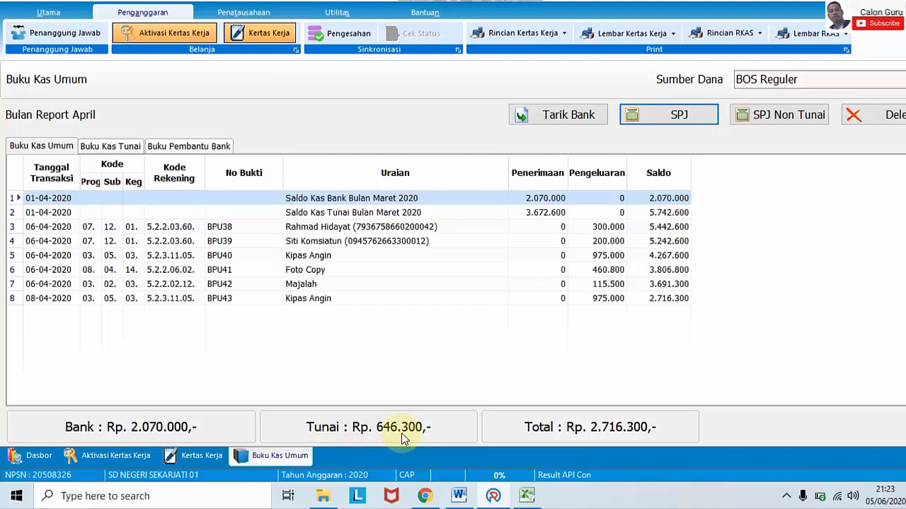
left_click(610, 391)
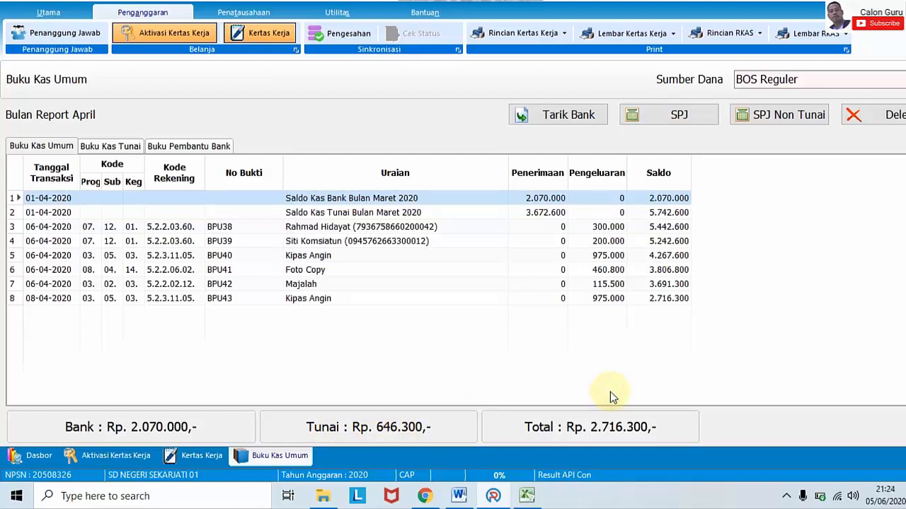